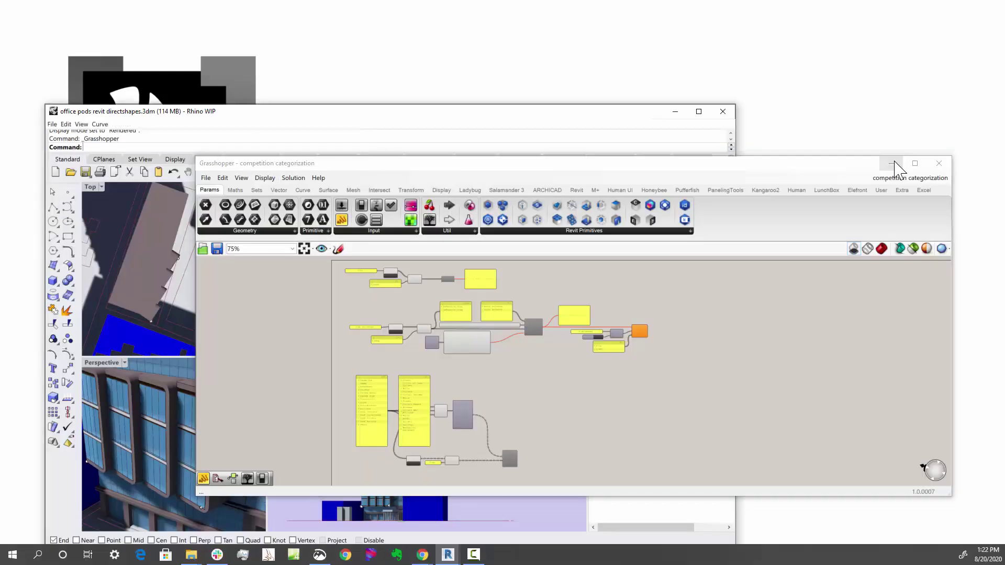
# Step: Minimize the Grasshopper definition and examine the office building model in Rhino's perspective viewport
pyautogui.click(895, 163)
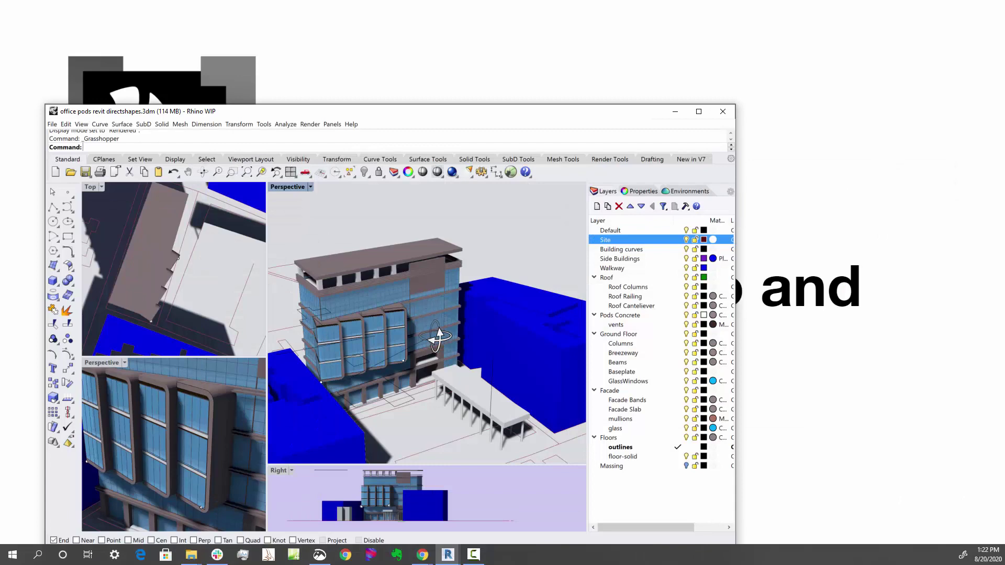
pyautogui.moveTo(438, 336); pyautogui.dragTo(460, 352, button='right')
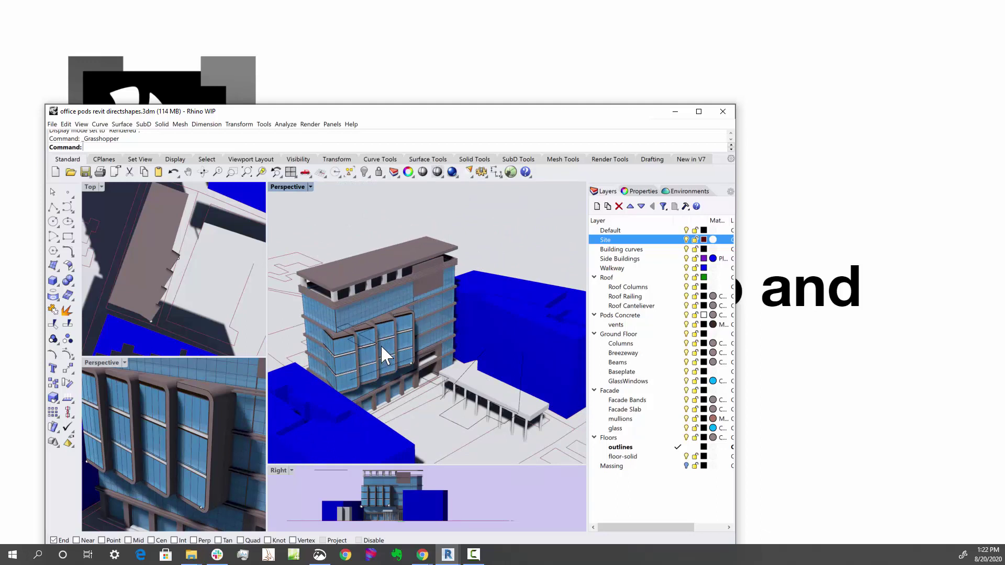
pyautogui.moveTo(382, 344)
pyautogui.mouseDown(button='right')
pyautogui.moveTo(399, 372)
pyautogui.moveTo(392, 352)
pyautogui.moveTo(374, 346)
pyautogui.mouseUp(button='right')
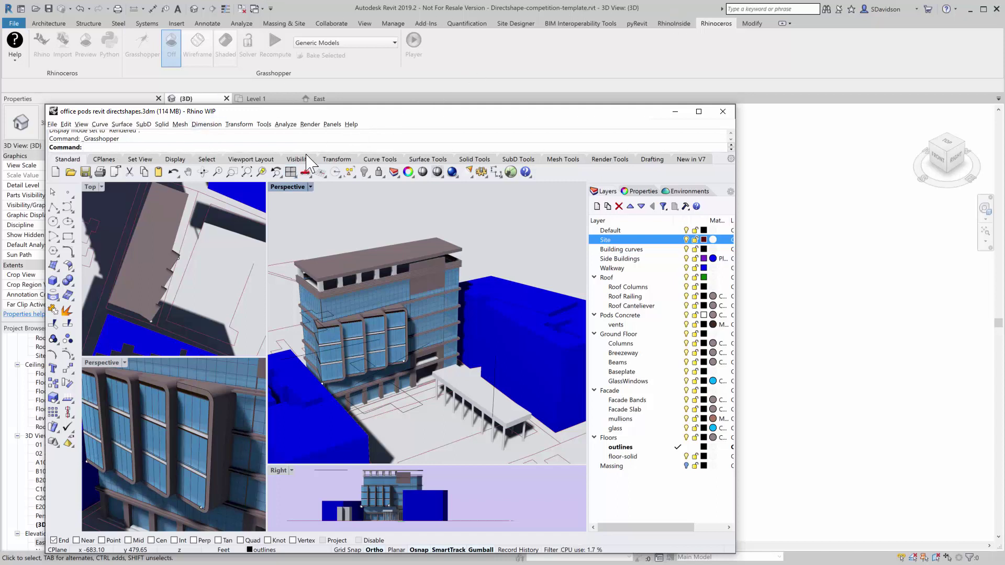
# Step: Bring the competition categorization definition back up in Grasshopper and list the Revit DirectShape components
pyautogui.click(512, 172)
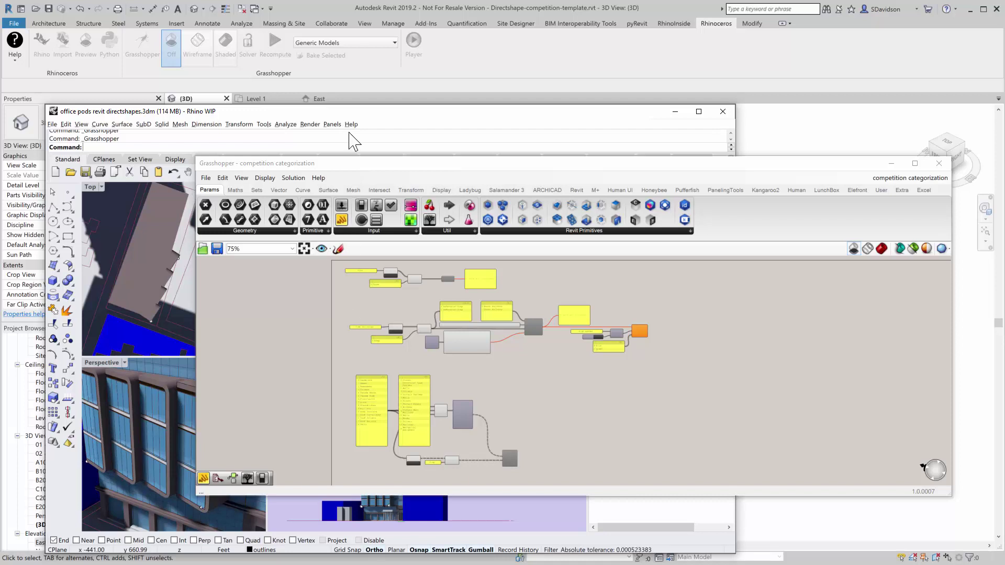
pyautogui.click(341, 286)
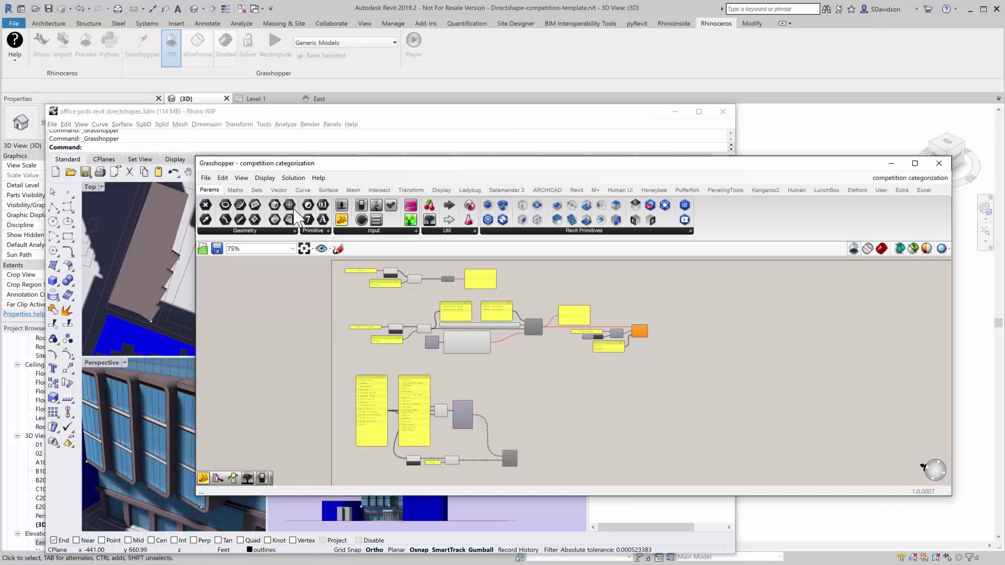
pyautogui.click(576, 190)
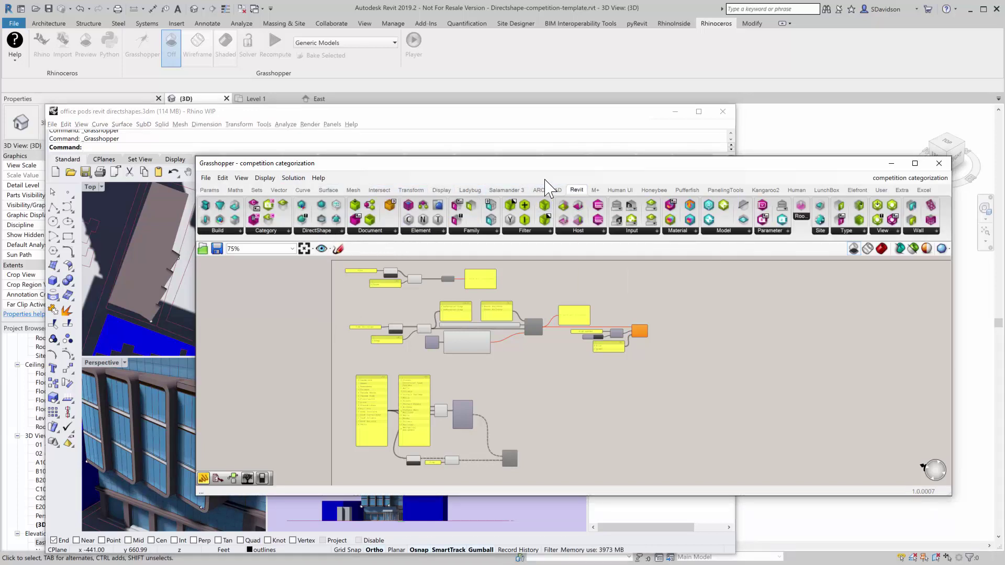
pyautogui.click(330, 230)
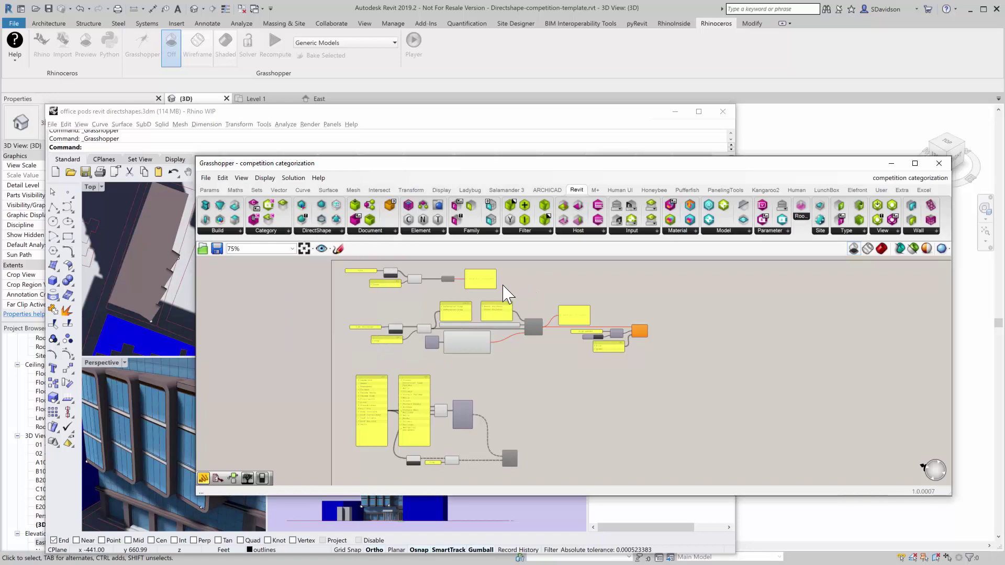
# Step: Enable the Add Curve DirectShape component fed by the Site layer's curves
pyautogui.scroll(6, 390, 273)
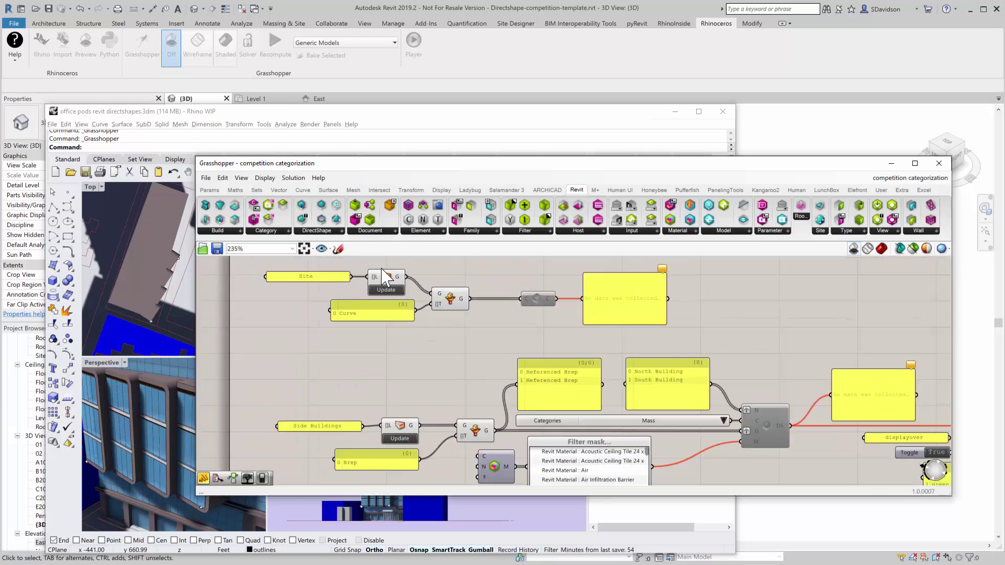
pyautogui.scroll(1, 387, 277)
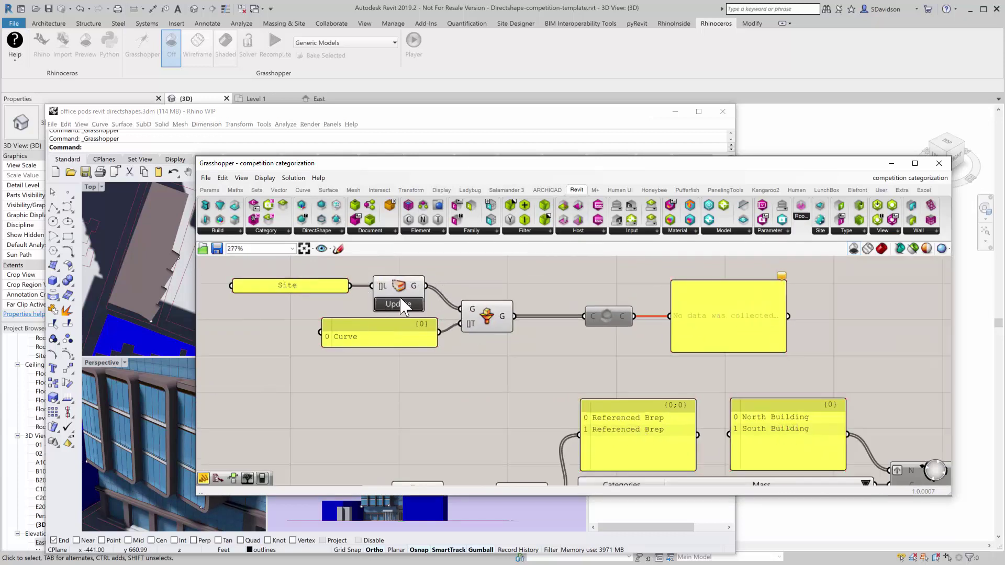
pyautogui.moveTo(477, 329)
pyautogui.moveTo(533, 325)
pyautogui.moveTo(607, 322)
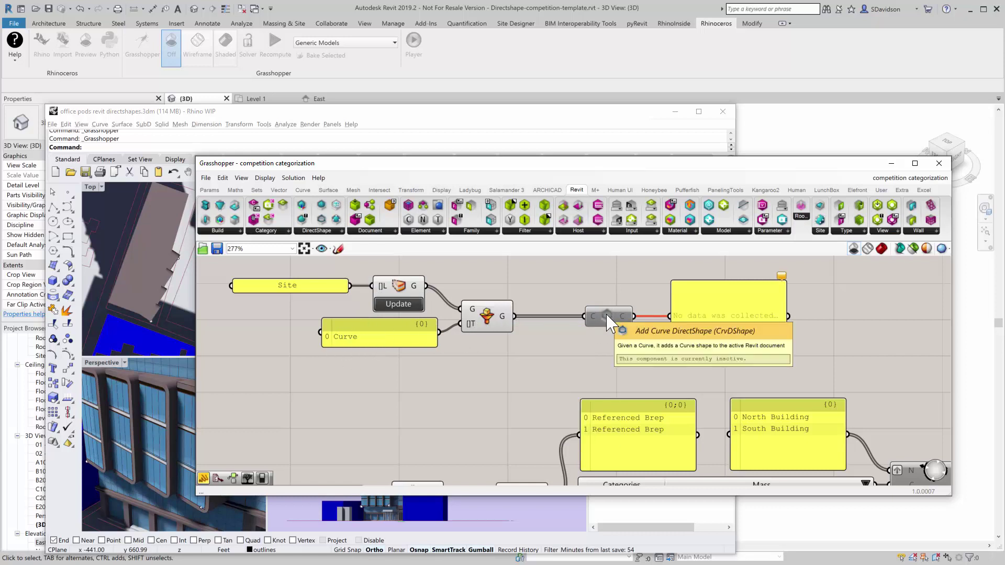
pyautogui.rightClick(606, 316)
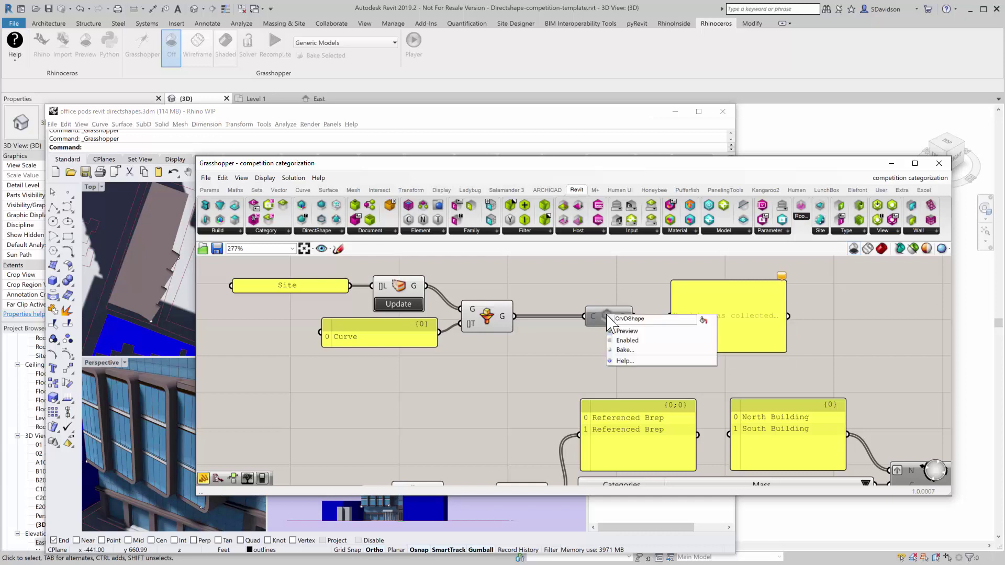
pyautogui.click(627, 341)
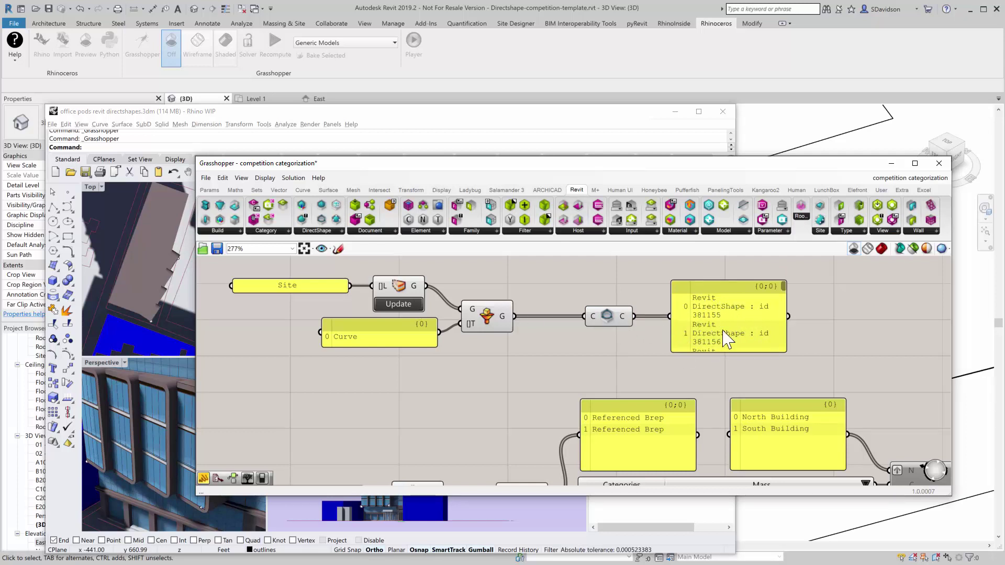
# Step: Switch to Revit and inspect the imported site curves in the 3D view, checking one boundary line's properties
pyautogui.click(772, 136)
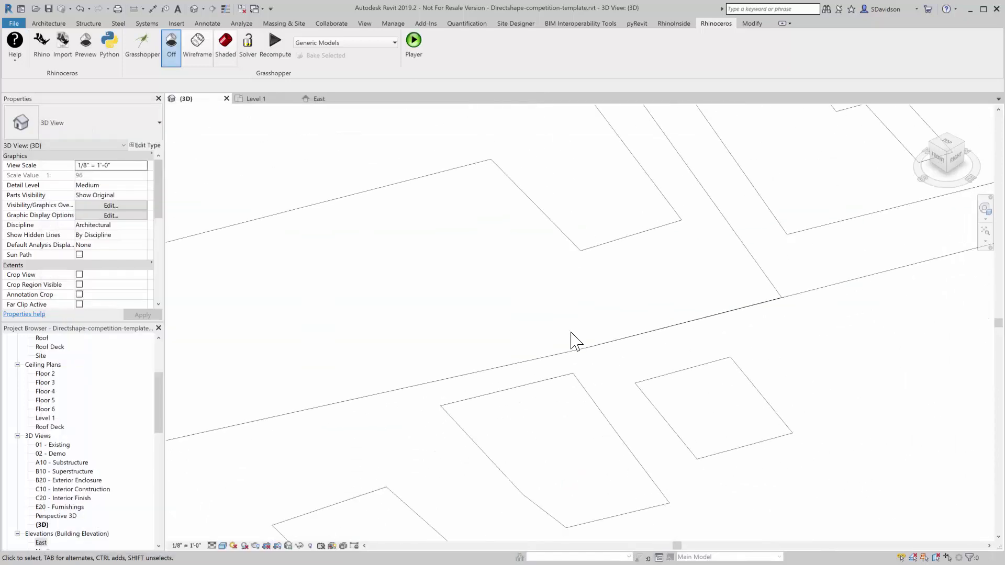
pyautogui.scroll(-10, 576, 345)
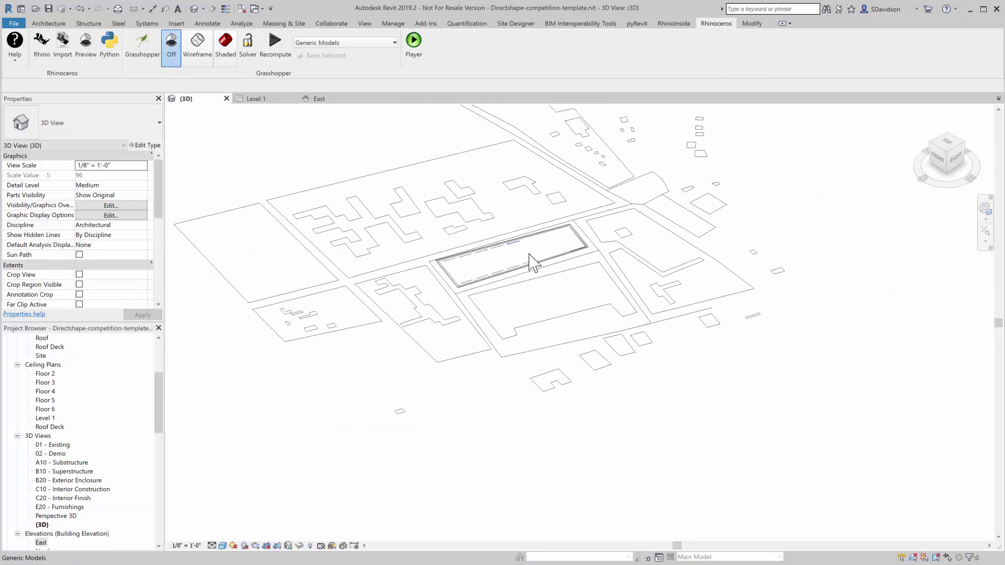
pyautogui.scroll(3, 464, 171)
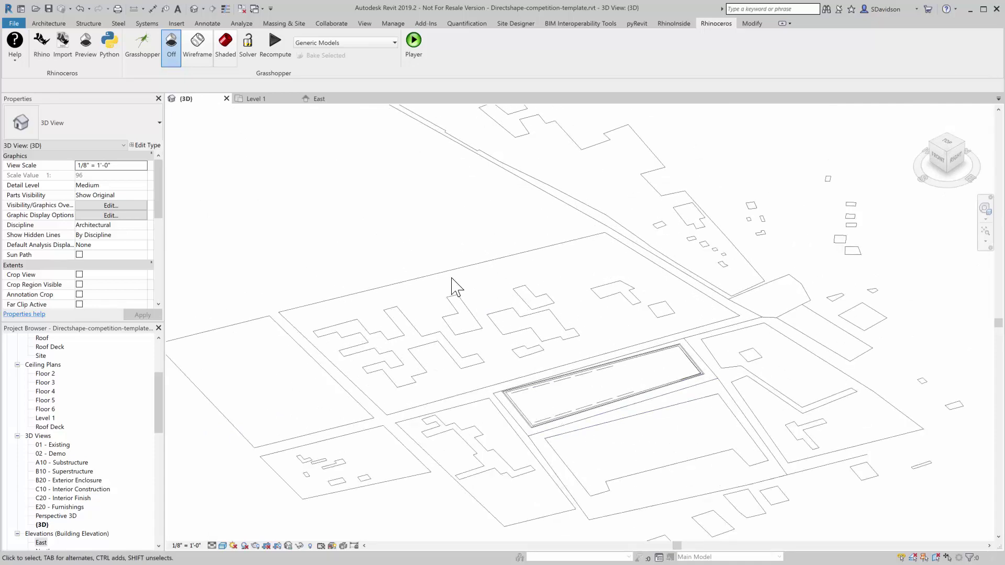
pyautogui.click(426, 283)
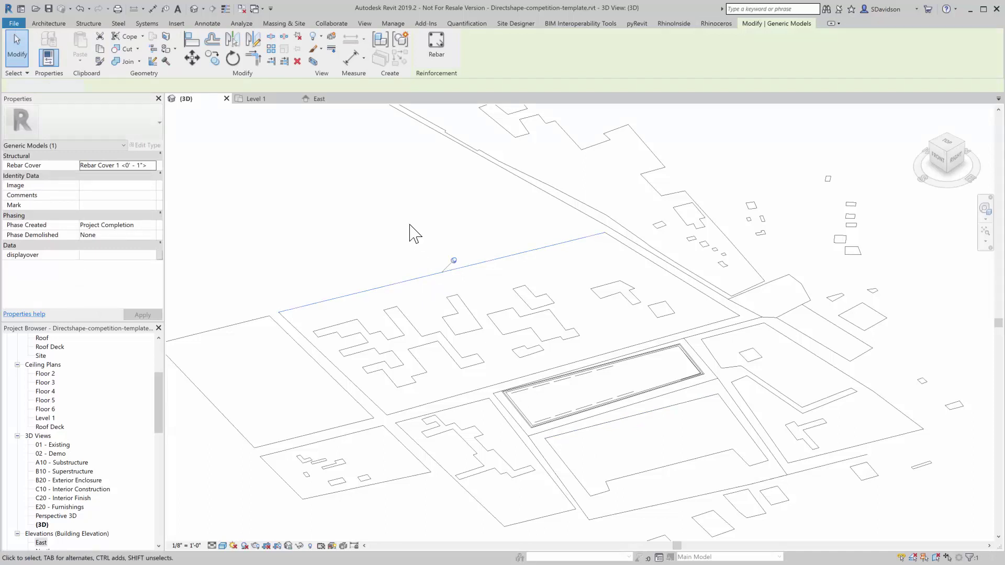
pyautogui.click(405, 208)
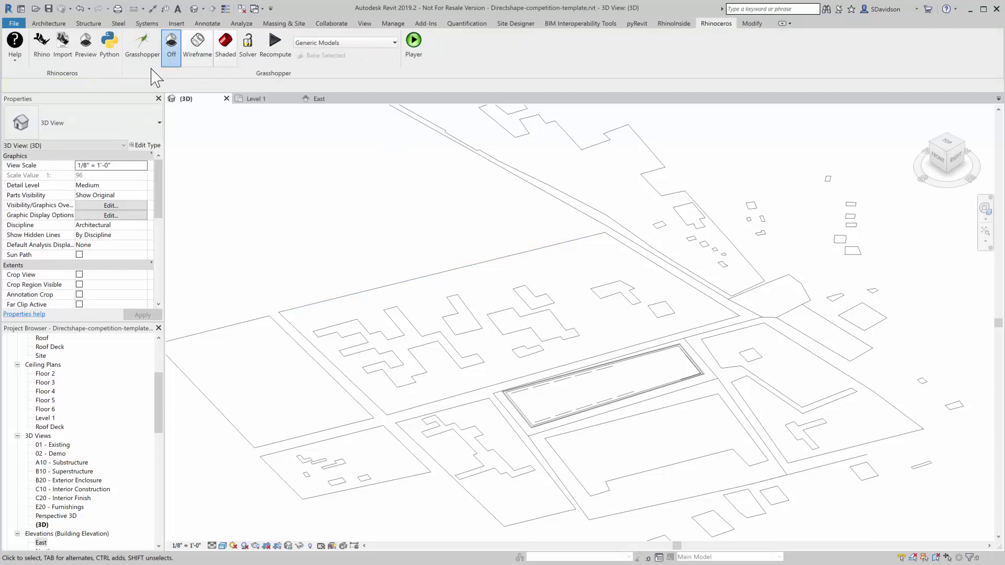
# Step: Return to the Grasshopper definition and examine the Side Buildings branch with its names, category and material inputs
pyautogui.click(42, 58)
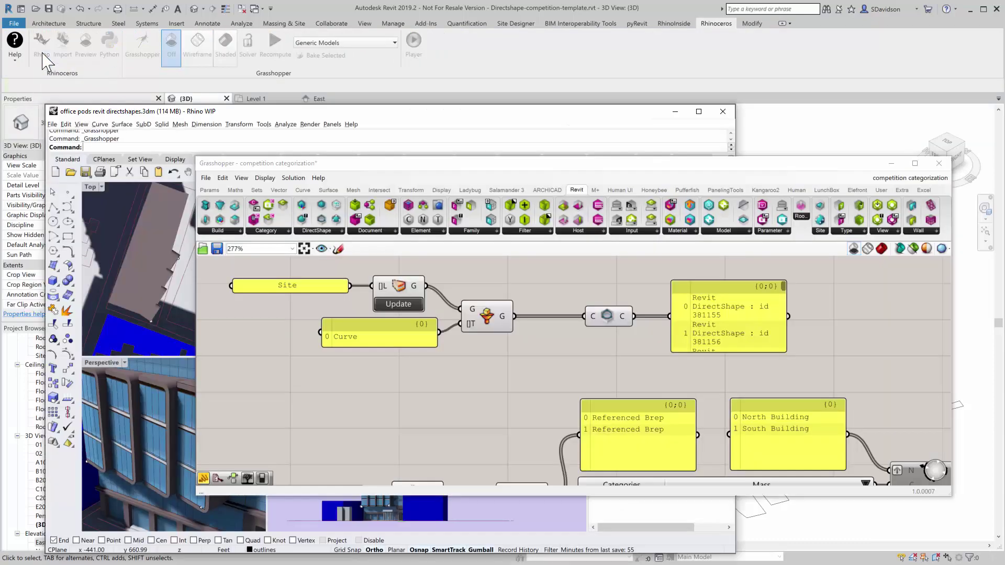
pyautogui.click(576, 352)
pyautogui.scroll(-4, 479, 320)
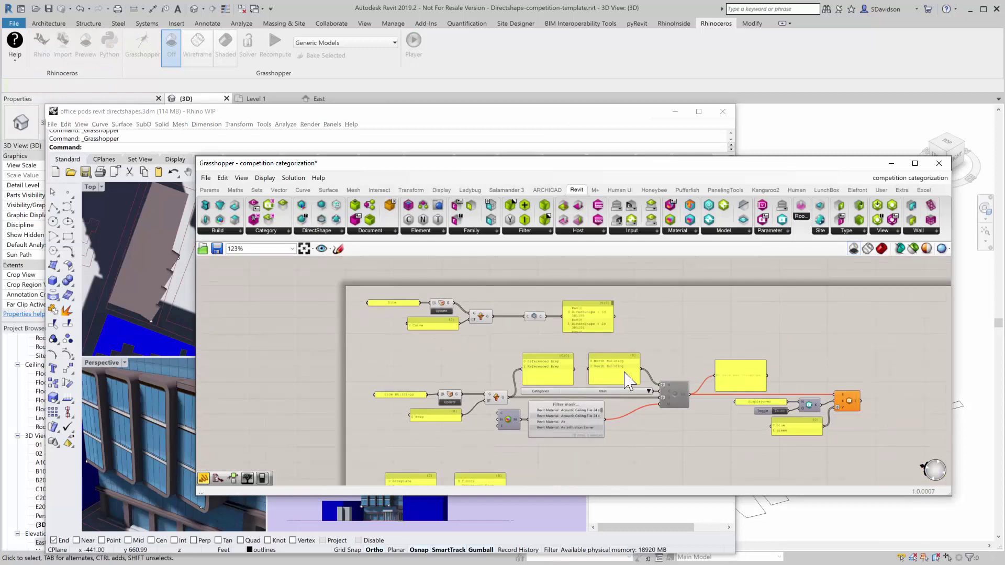
pyautogui.scroll(2, 658, 435)
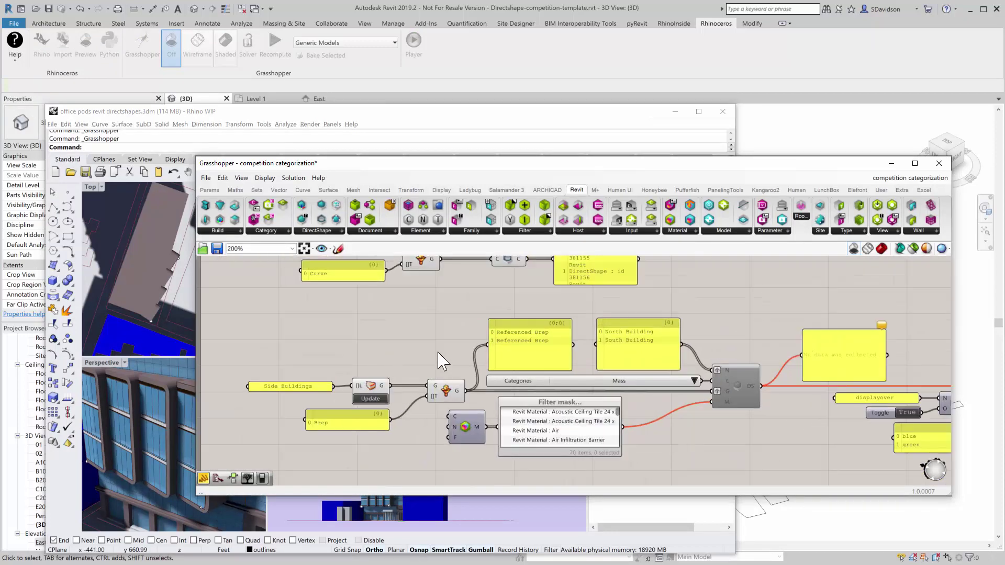
pyautogui.scroll(1, 438, 361)
pyautogui.scroll(-1, 312, 348)
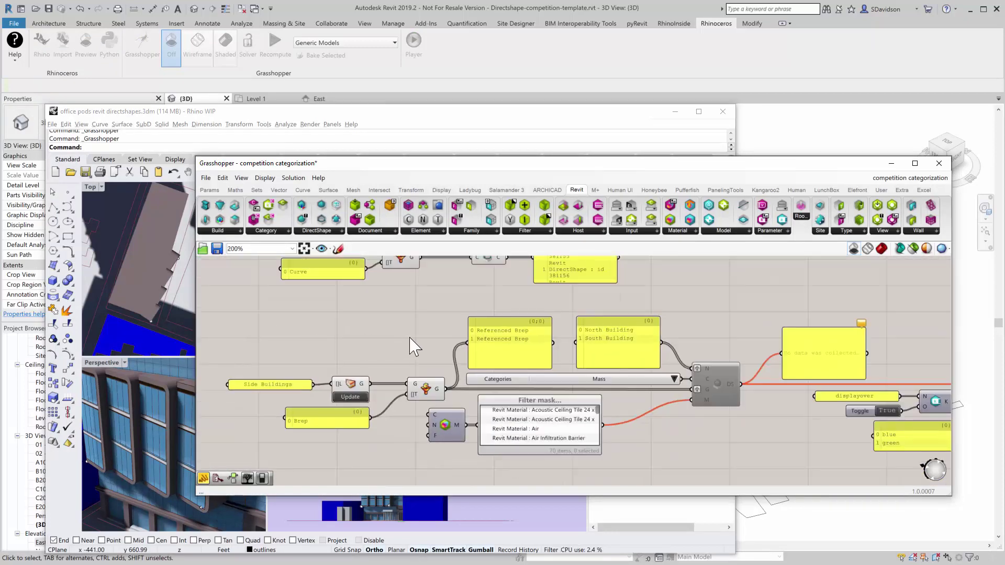
pyautogui.scroll(1, 421, 340)
pyautogui.scroll(-1, 404, 308)
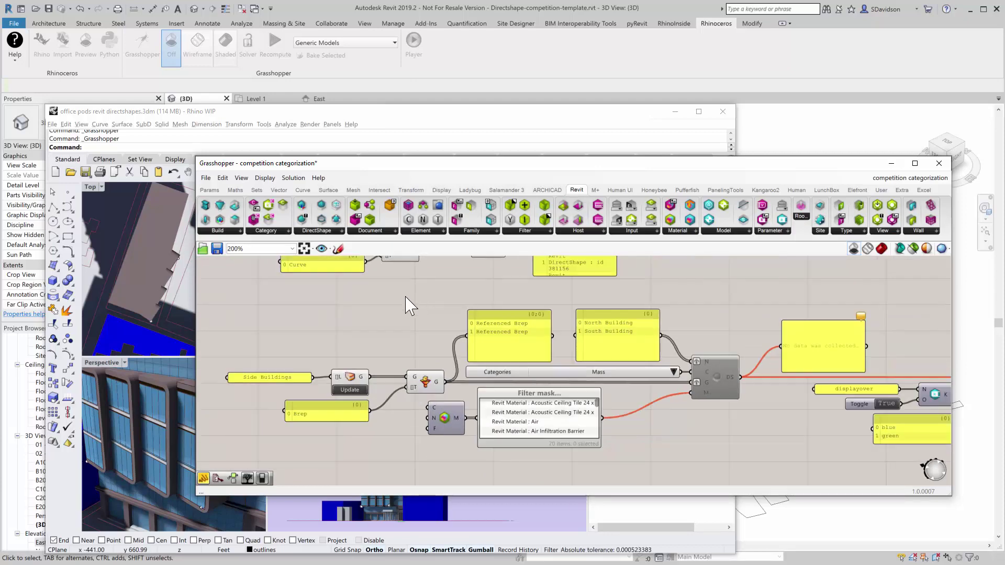
pyautogui.scroll(1, 386, 332)
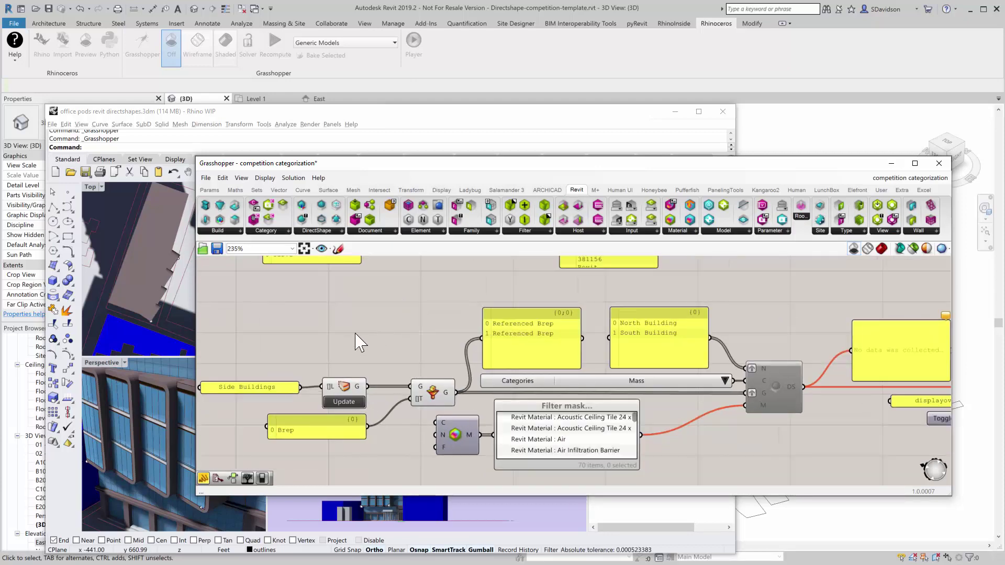
# Step: Reposition the Rhino and Grasshopper windows higher over the Revit view and list the available DirectShape components
pyautogui.click(123, 117)
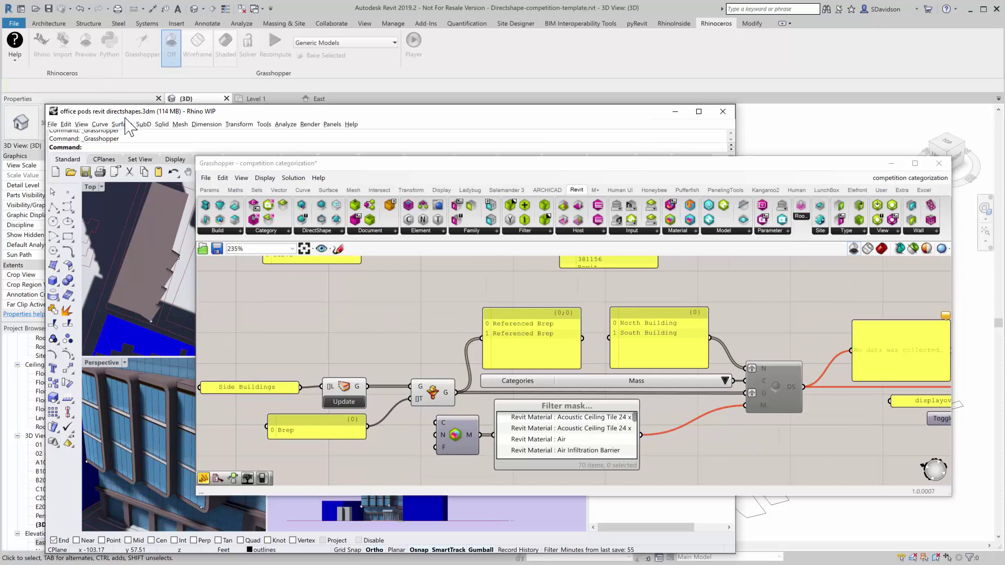
pyautogui.moveTo(258, 116); pyautogui.dragTo(230, 92)
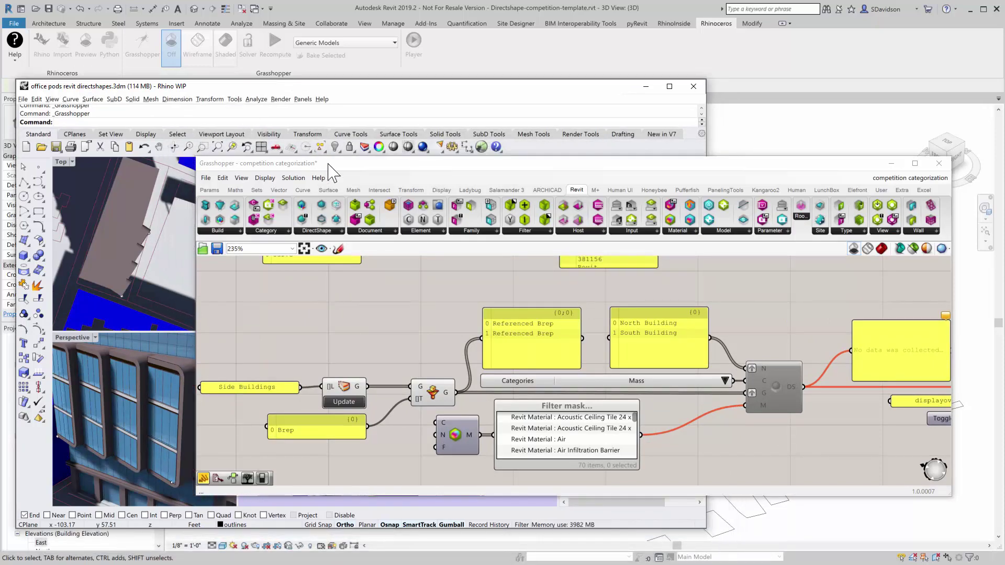
pyautogui.moveTo(332, 171); pyautogui.dragTo(312, 134)
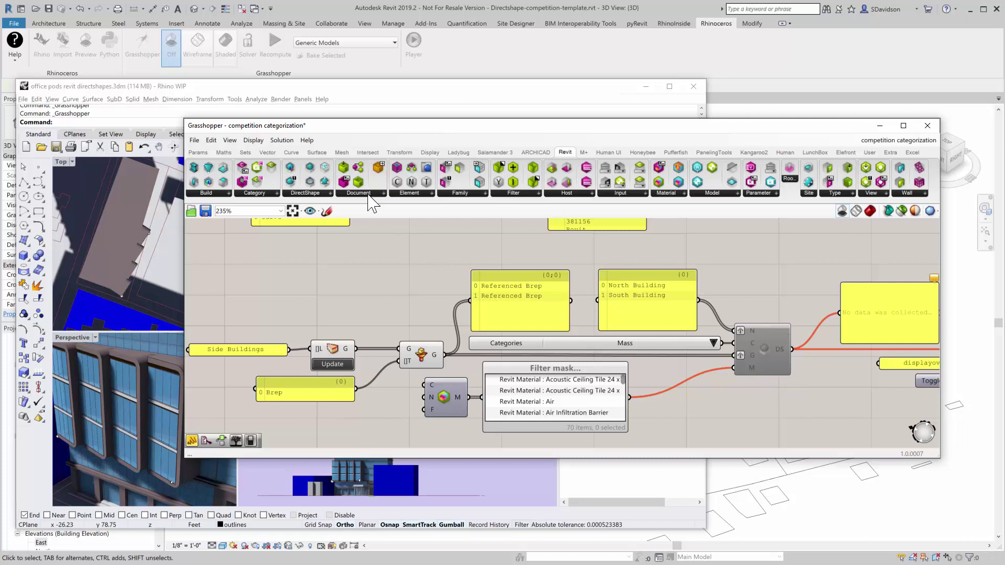
pyautogui.click(312, 194)
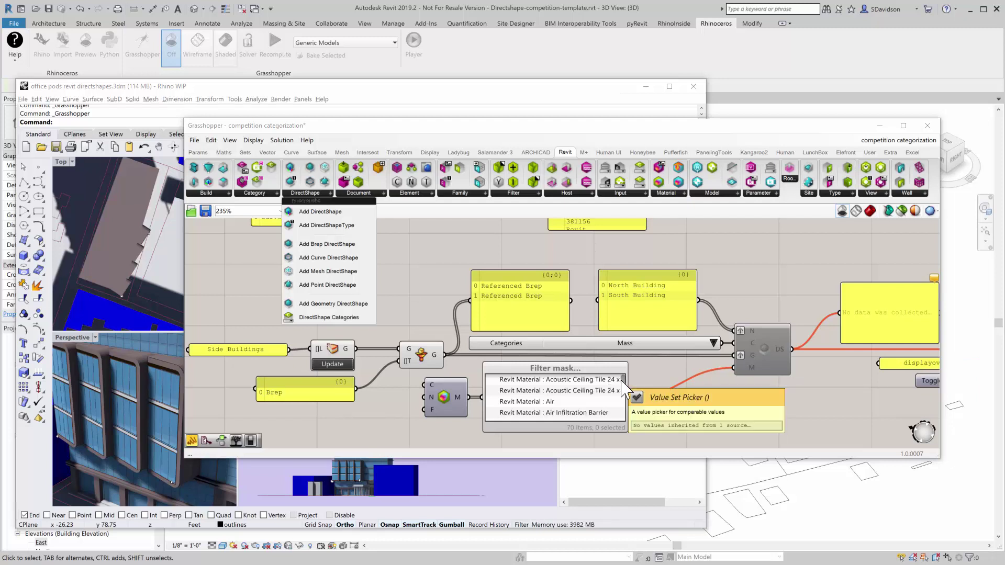
# Step: Choose the Revit material Blue, Solid for the side buildings and enable their Geometry DirectShape component
pyautogui.click(624, 389)
pyautogui.scroll(-5, 623, 388)
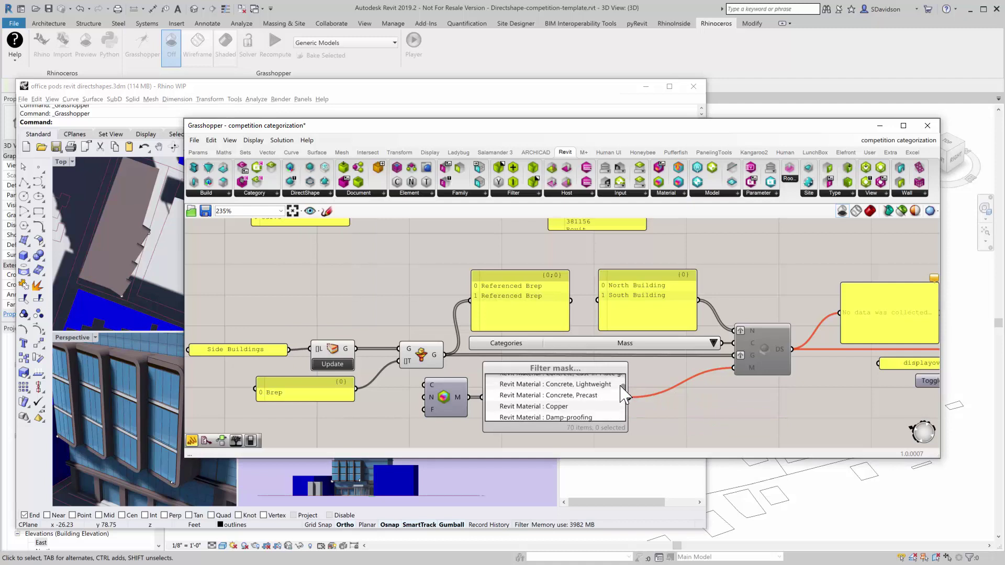
pyautogui.scroll(4, 623, 390)
pyautogui.scroll(1, 624, 390)
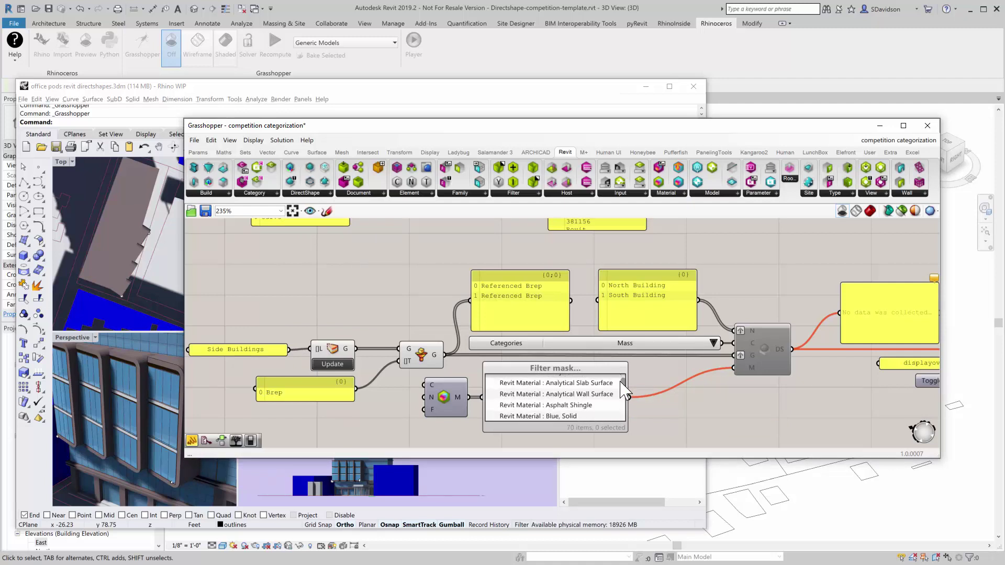
pyautogui.click(574, 417)
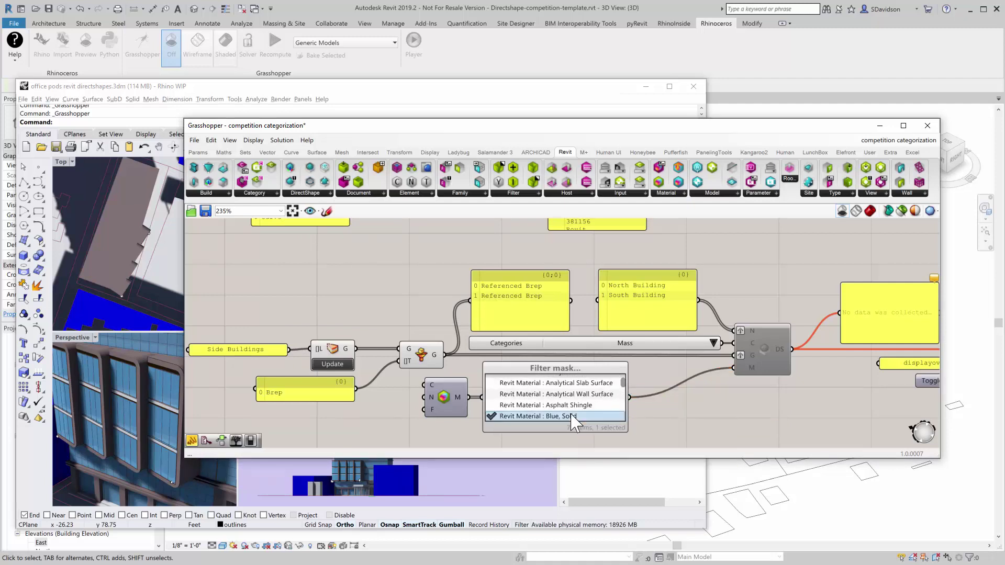
pyautogui.rightClick(766, 346)
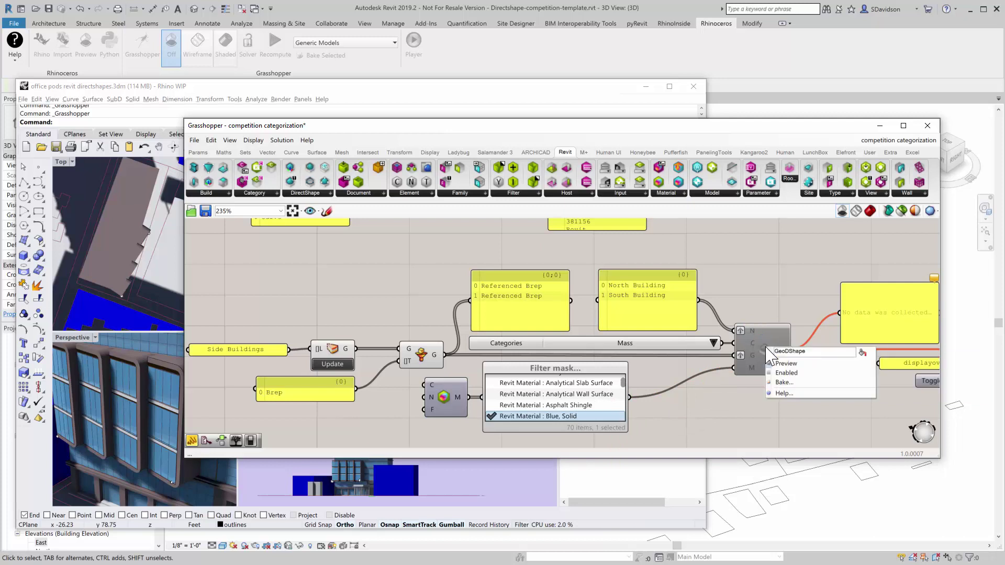
pyautogui.click(786, 373)
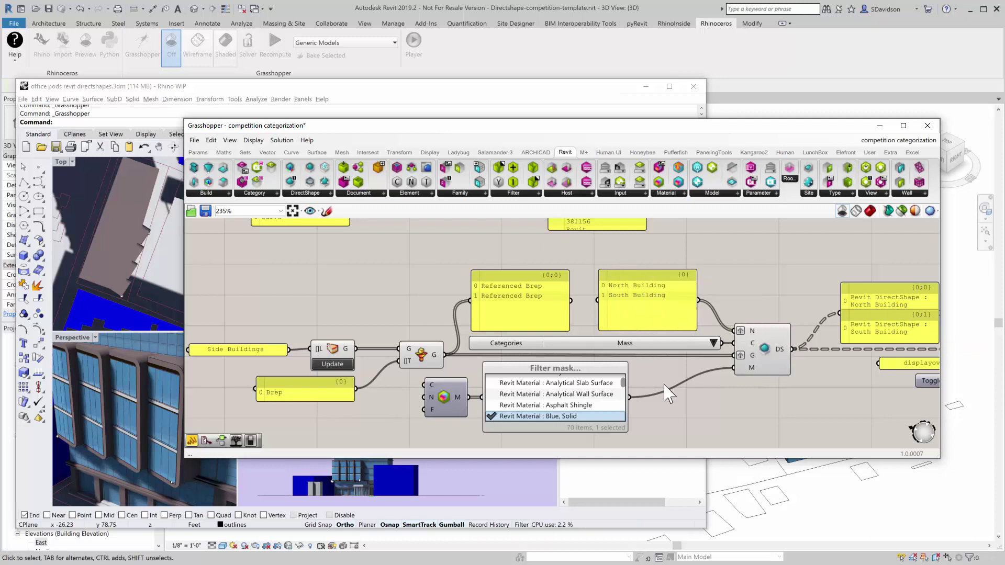
# Step: Check the side buildings in Revit's 3D view and return to Grasshopper to view the displayover parameter components
pyautogui.click(851, 535)
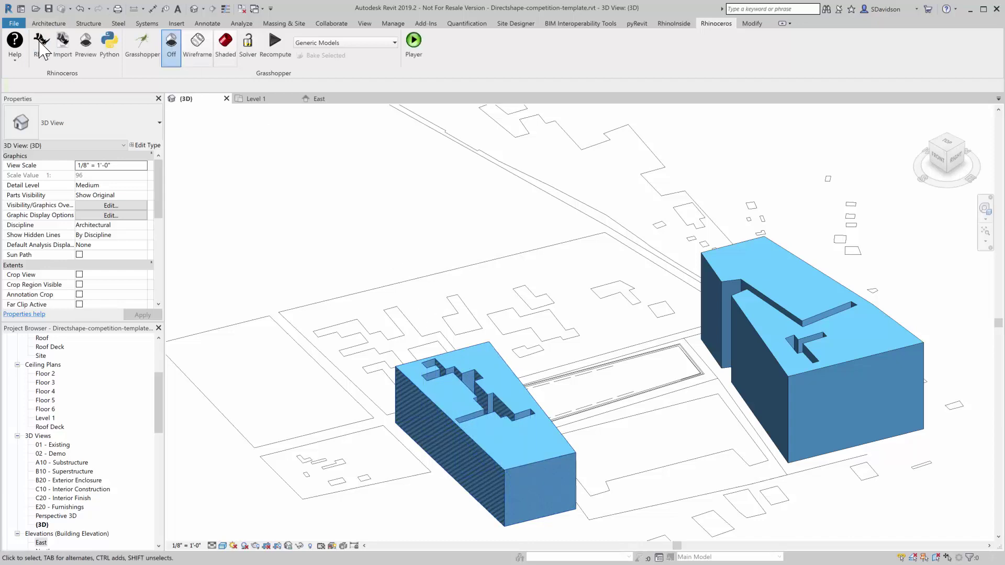
pyautogui.click(41, 49)
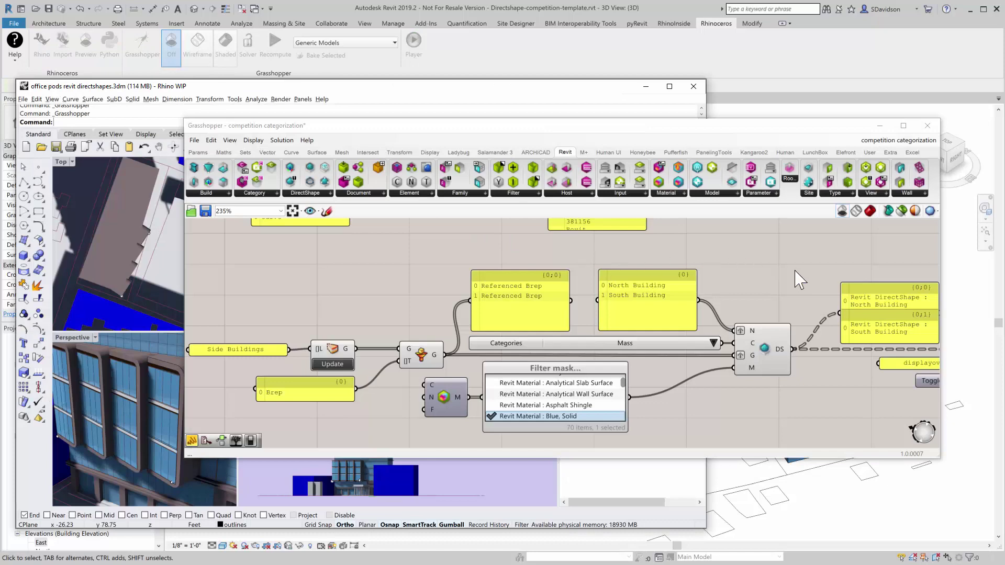
pyautogui.moveTo(799, 278); pyautogui.dragTo(417, 262, button='right')
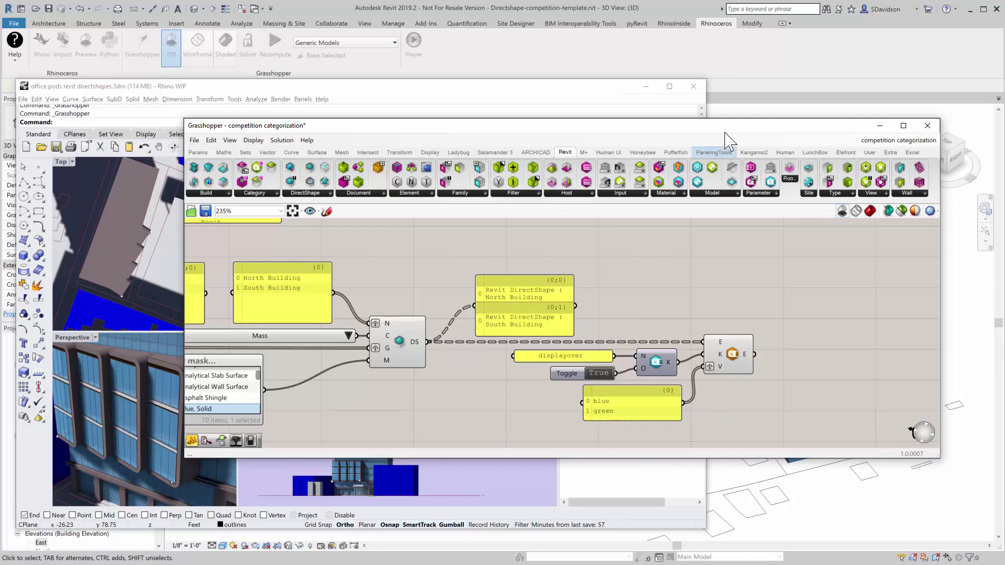
# Step: Switch to Revit's 3D view and check the displayover parameter on each of the two side building masses
pyautogui.click(750, 97)
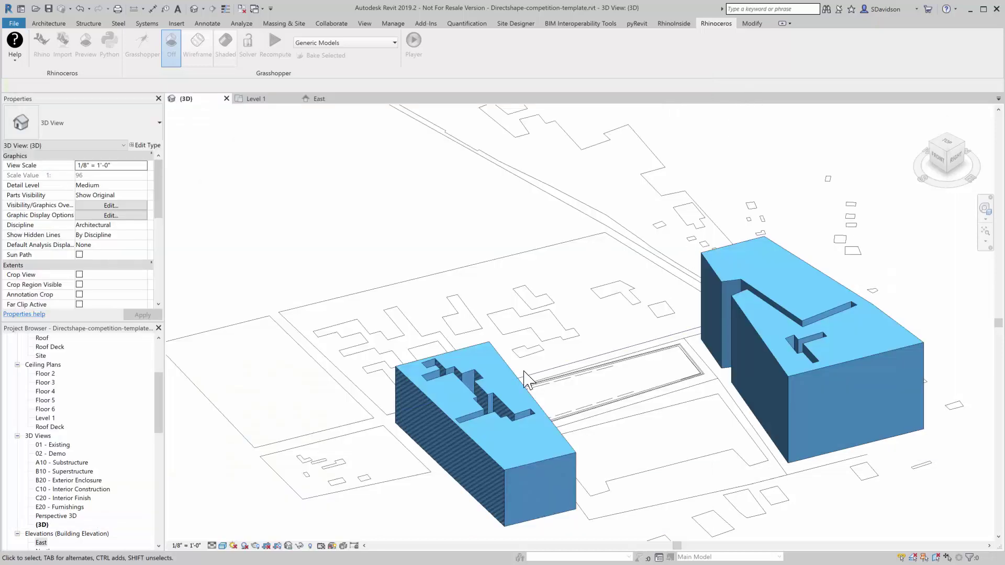
pyautogui.click(444, 408)
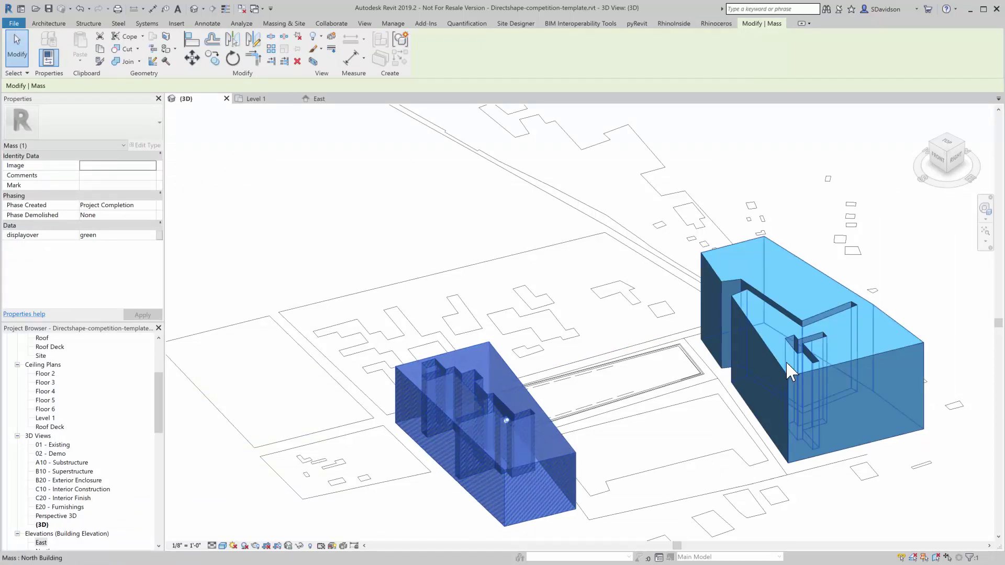
pyautogui.click(786, 360)
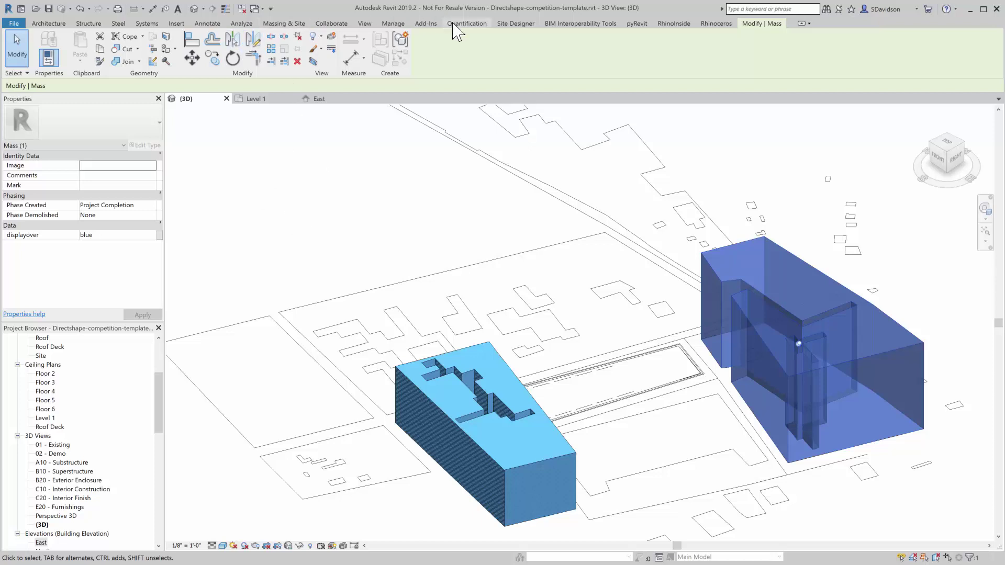
# Step: Bring Rhino and Grasshopper back in front of Revit and reposition the Grasshopper window over the Rhino model
pyautogui.click(715, 23)
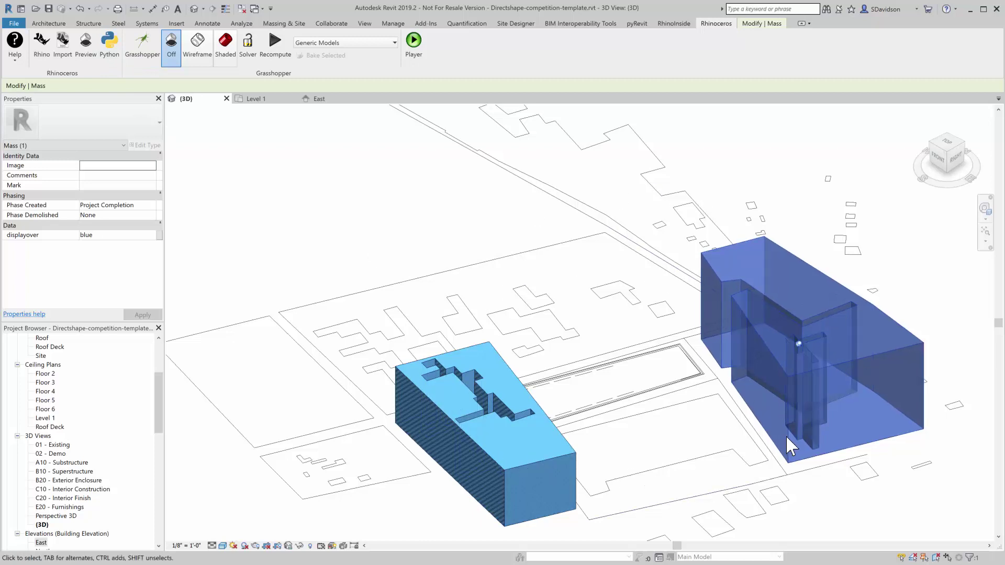
pyautogui.click(44, 49)
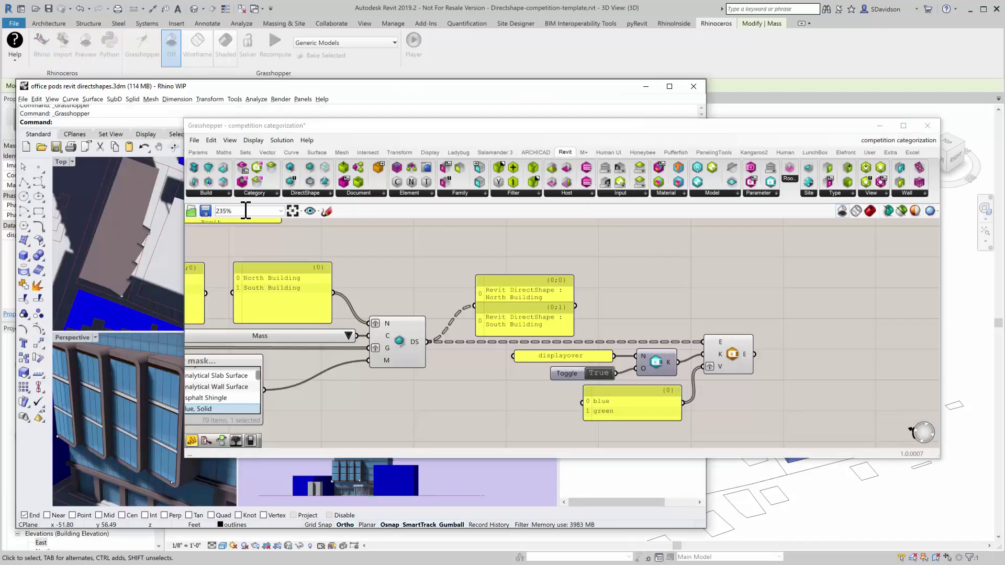
pyautogui.moveTo(381, 131); pyautogui.dragTo(652, 288)
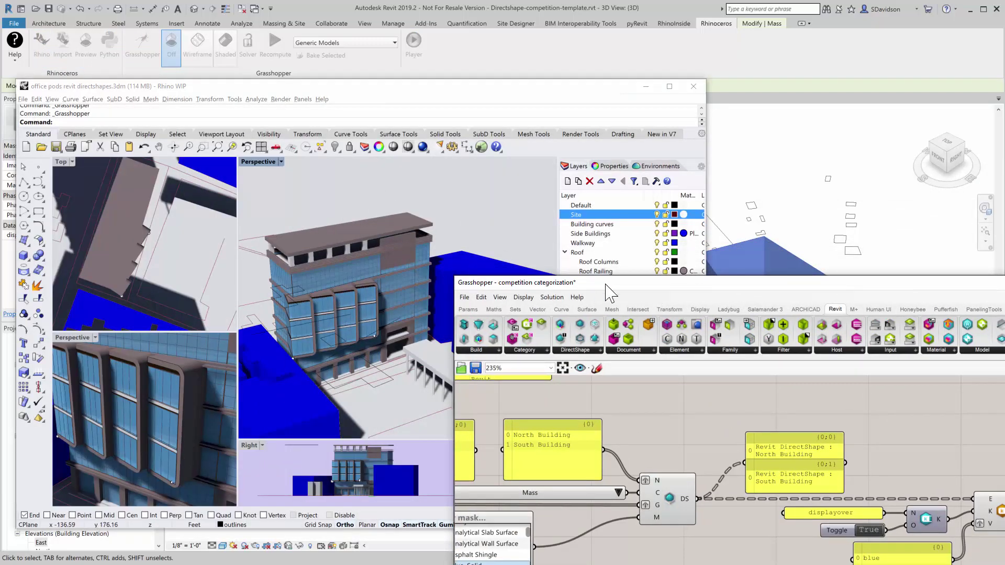
pyautogui.moveTo(602, 283); pyautogui.dragTo(439, 112)
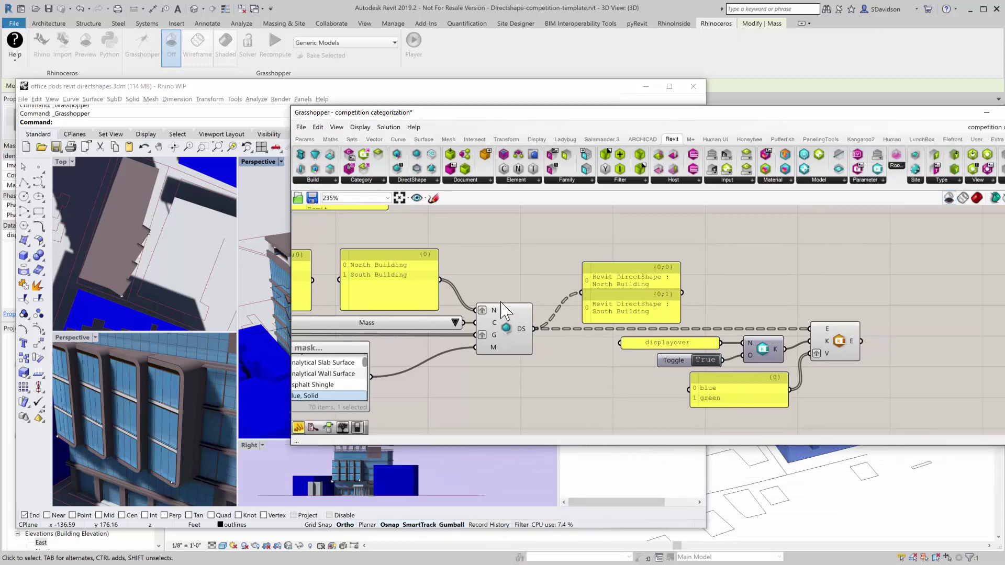
# Step: Go to the branch pairing Rhino layer names with Revit categories, and move and enlarge the Grasshopper window to show it
pyautogui.scroll(-6, 529, 283)
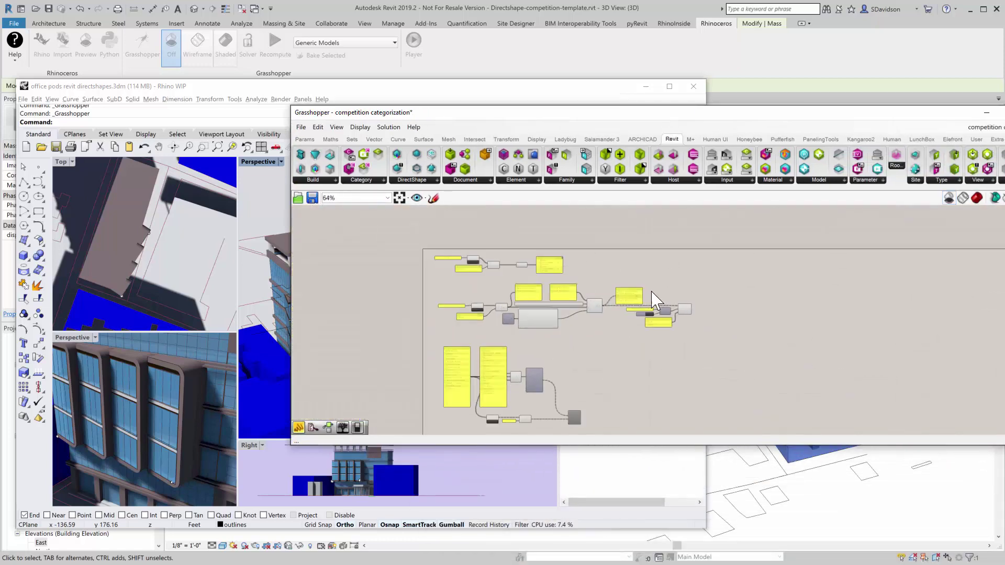
pyautogui.scroll(6, 534, 361)
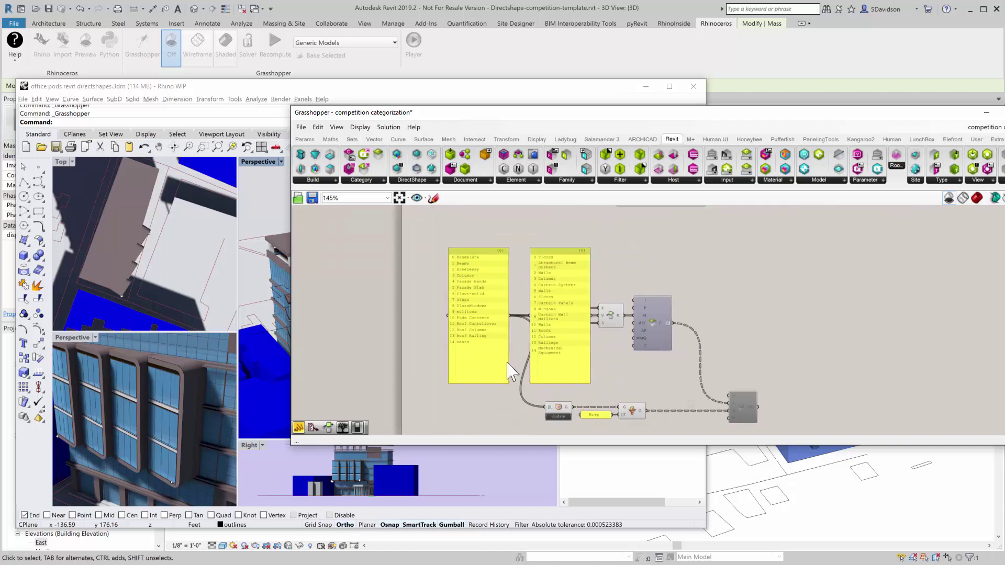
pyautogui.scroll(1, 450, 388)
pyautogui.scroll(-1, 429, 375)
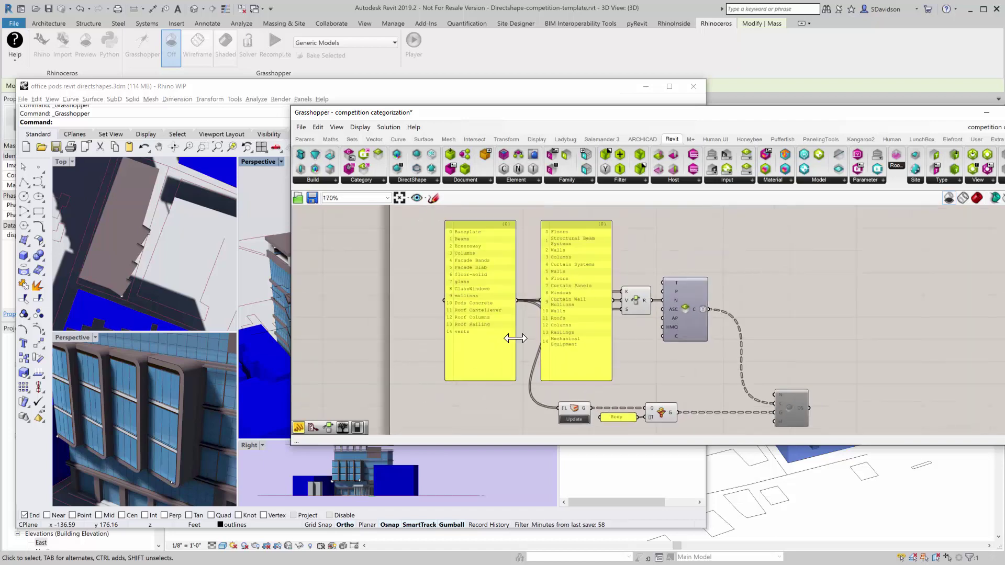
pyautogui.moveTo(541, 112); pyautogui.dragTo(379, 76)
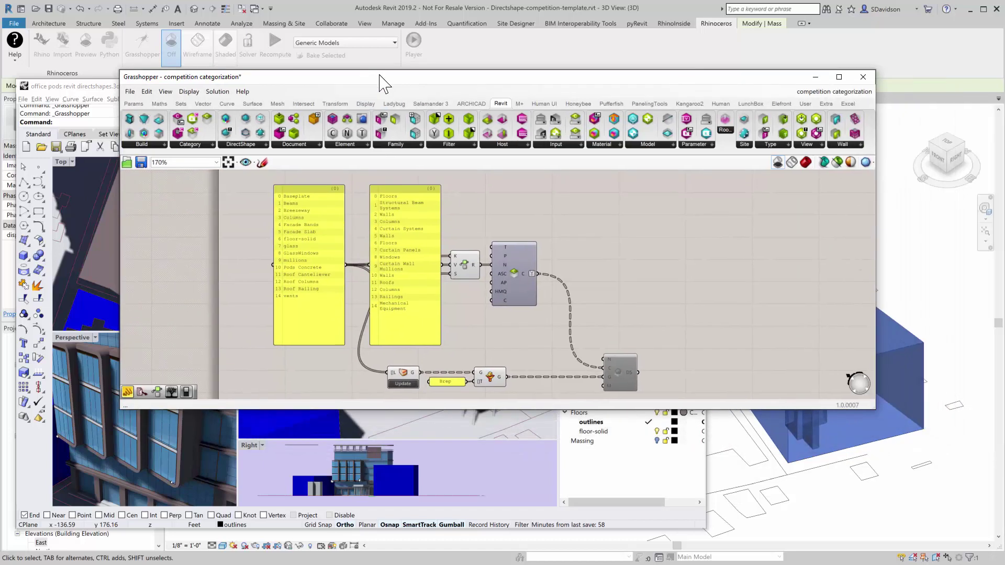
pyautogui.moveTo(874, 411); pyautogui.dragTo(954, 496)
pyautogui.scroll(3, 192, 286)
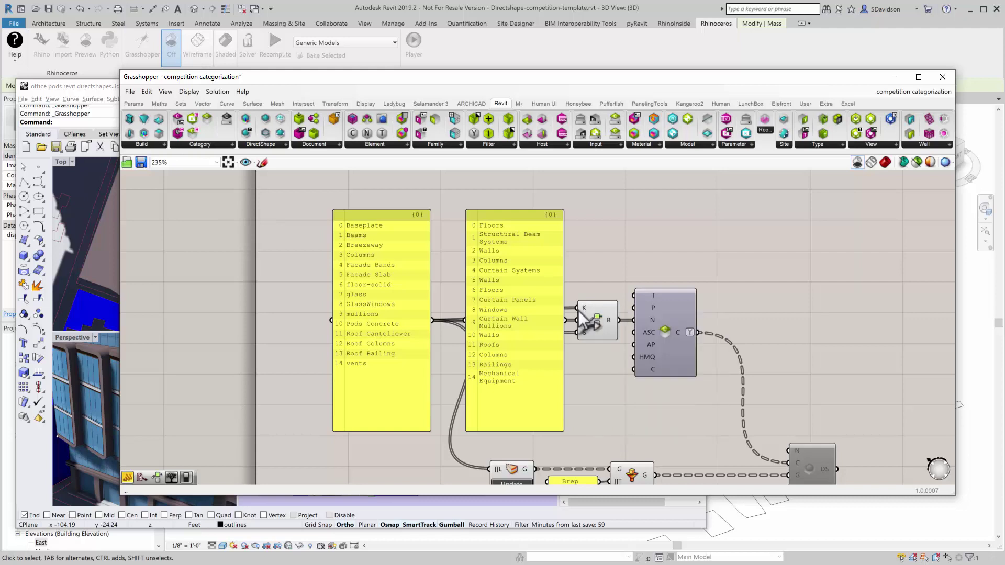
# Step: Enable the main building's GeoDShape component fed by the category query and the Brep-filtered layer geometry, and return to the definition
pyautogui.moveTo(609, 323)
pyautogui.moveTo(793, 464)
pyautogui.moveTo(646, 260); pyautogui.dragTo(638, 214, button='right')
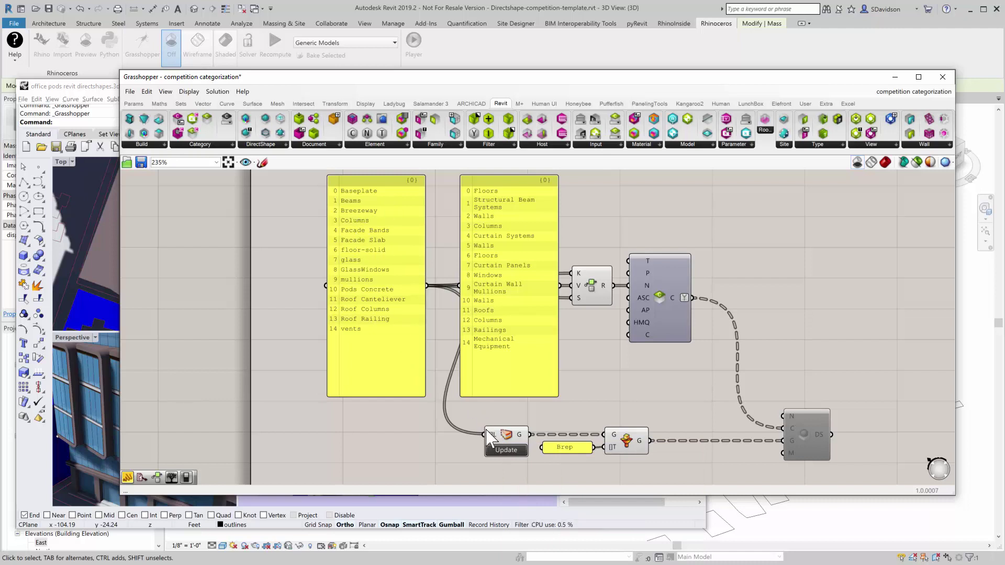
pyautogui.moveTo(523, 442)
pyautogui.rightClick(810, 442)
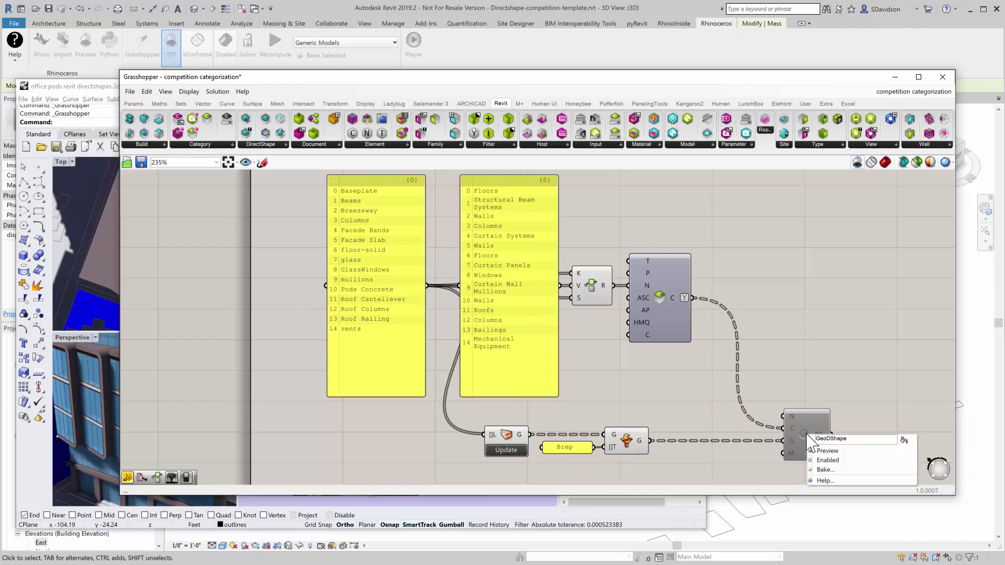
pyautogui.click(823, 462)
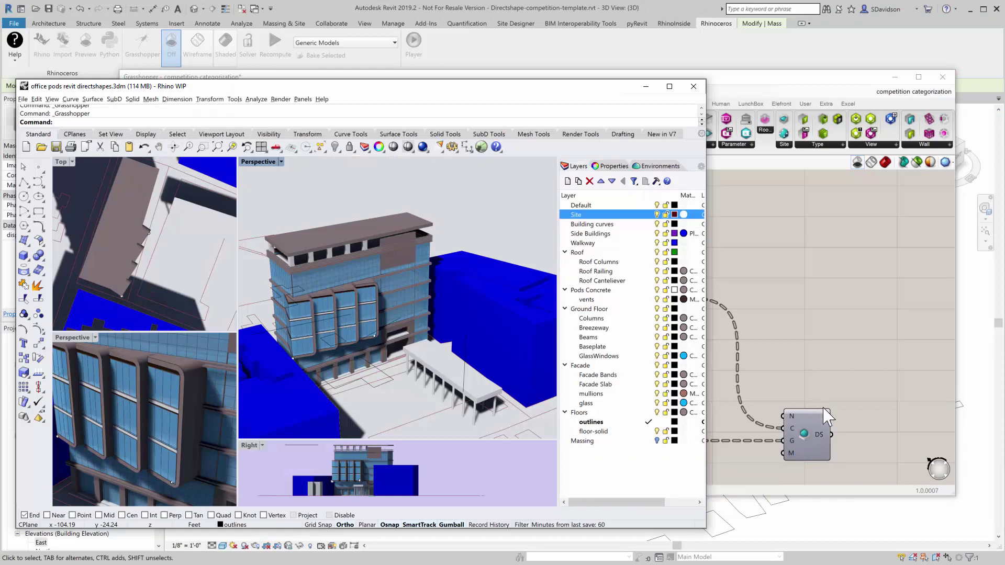
pyautogui.click(774, 94)
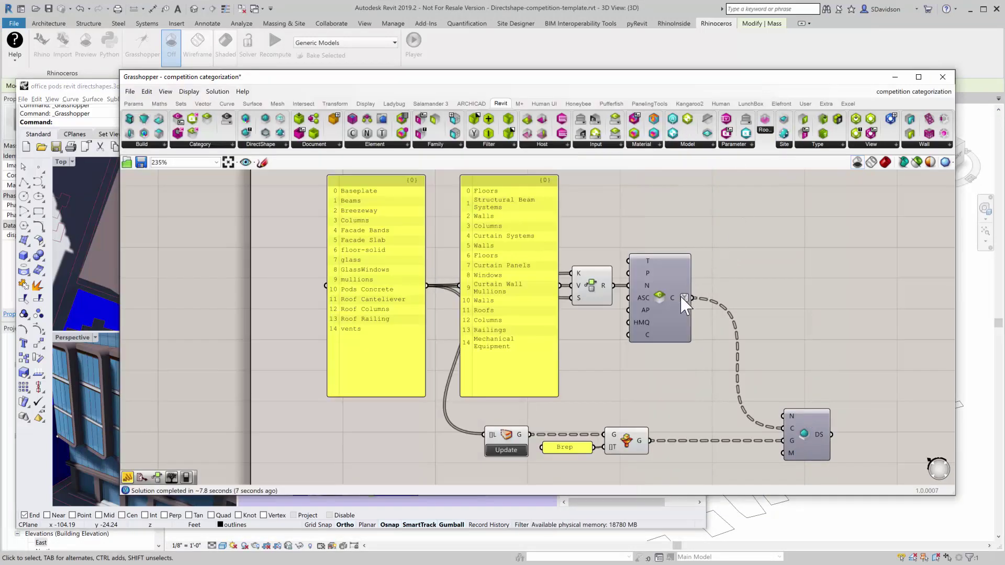
pyautogui.moveTo(640, 442)
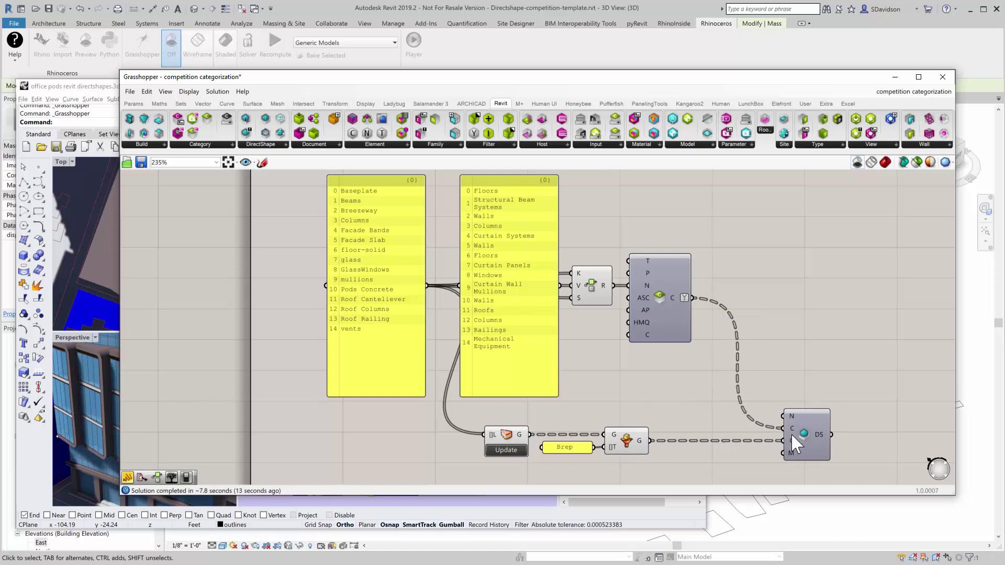
# Step: Check the main building DirectShapes in Revit's 3D view, Level 1 floor plan and East elevation
pyautogui.click(766, 61)
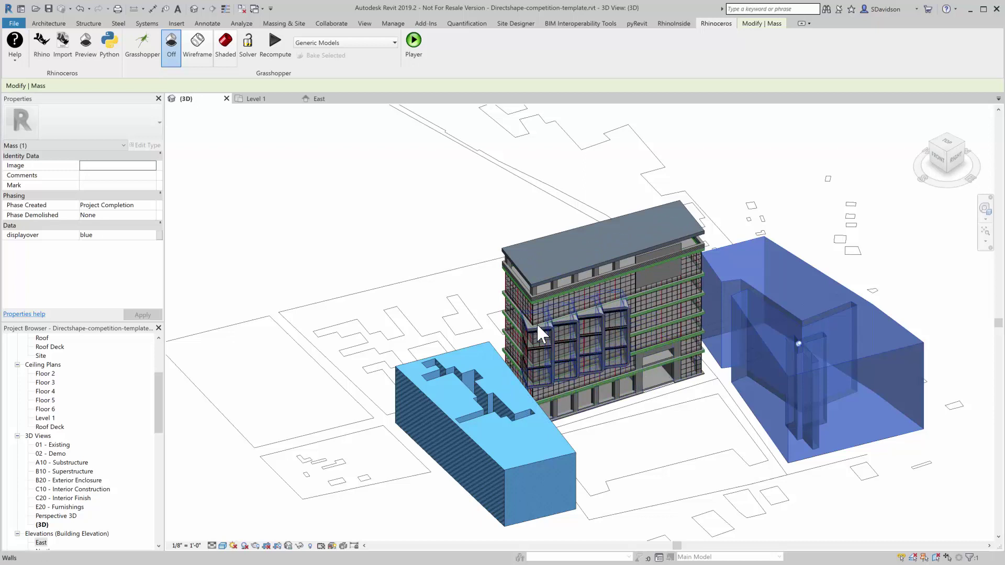
pyautogui.click(267, 101)
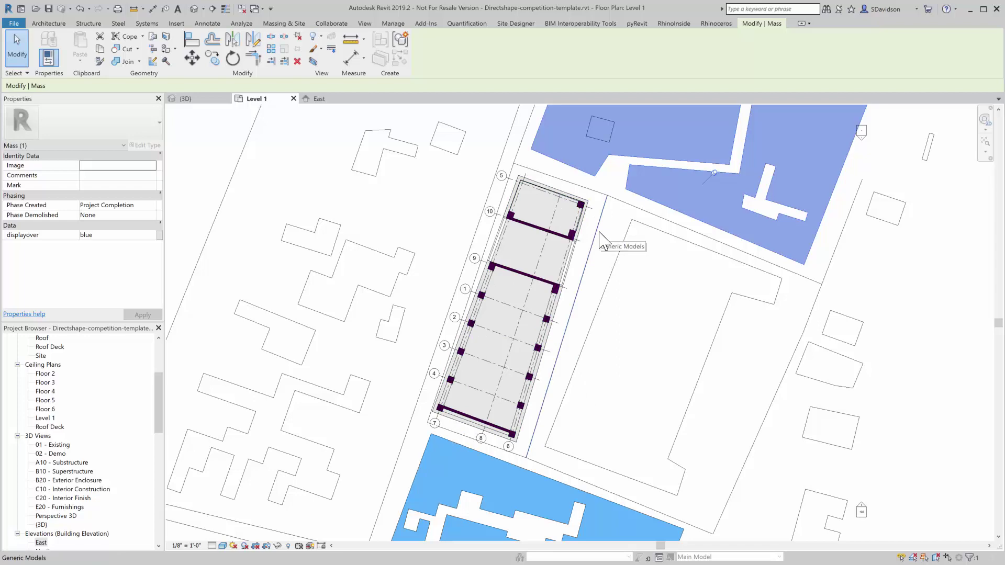
pyautogui.click(320, 99)
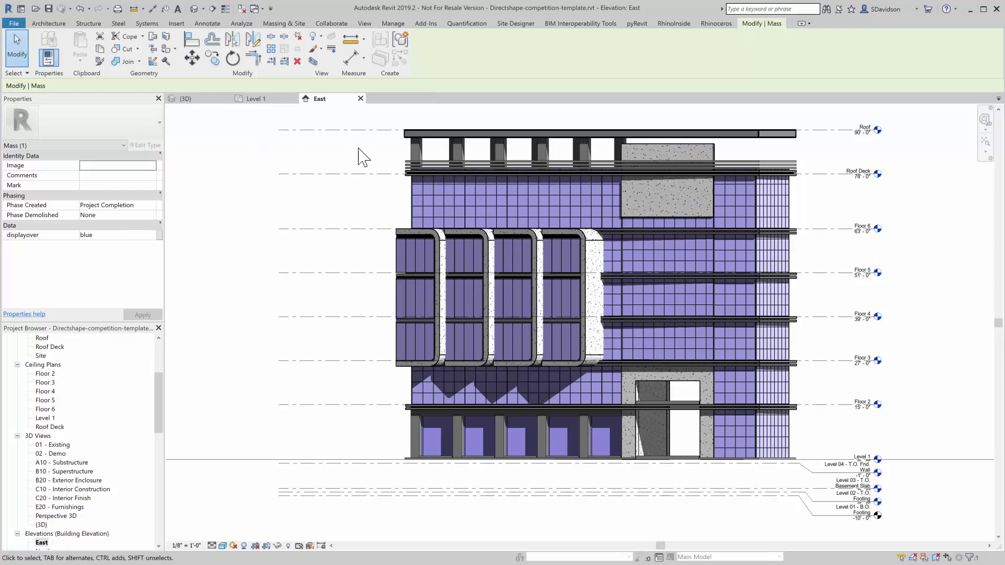
pyautogui.click(188, 99)
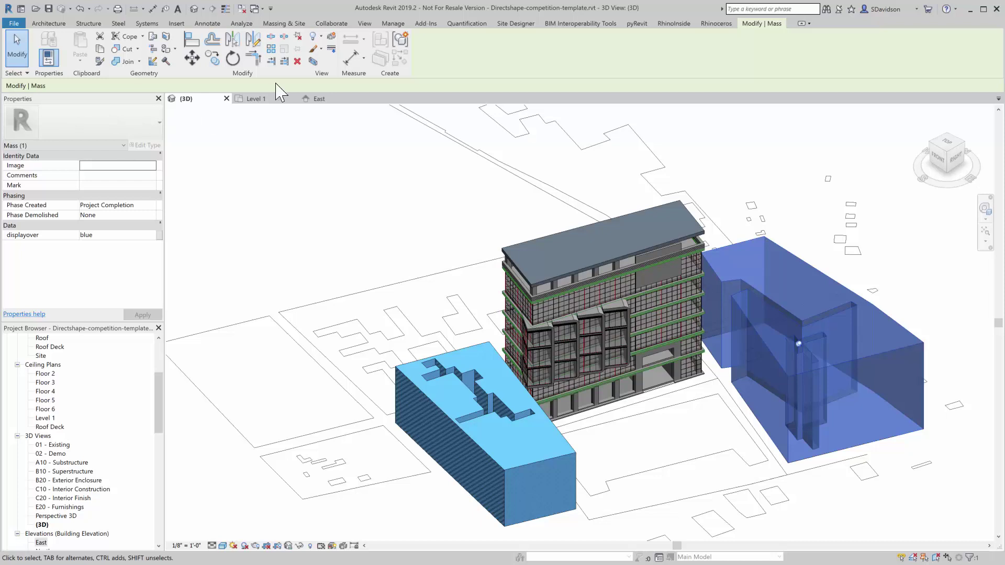
pyautogui.click(255, 100)
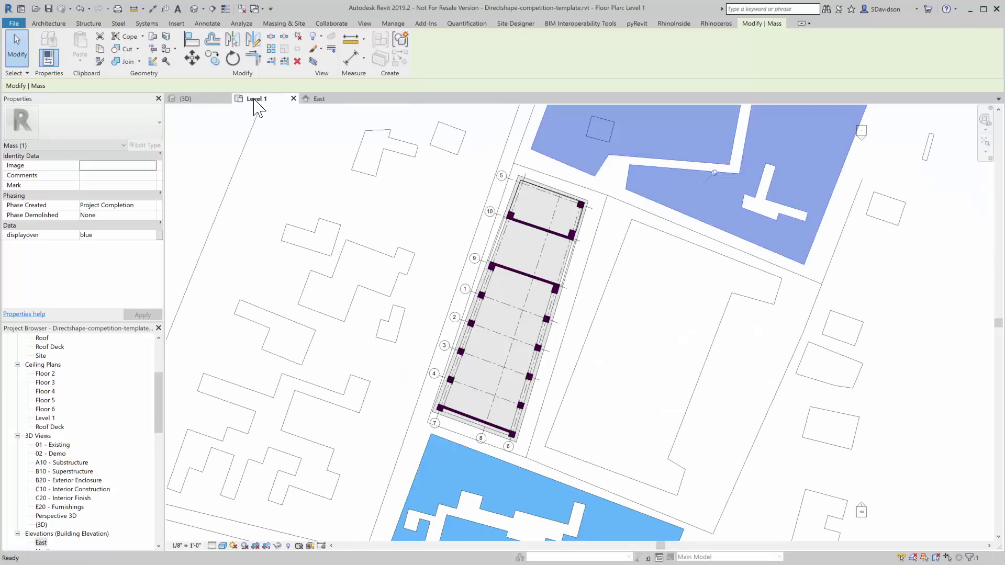
pyautogui.click(319, 100)
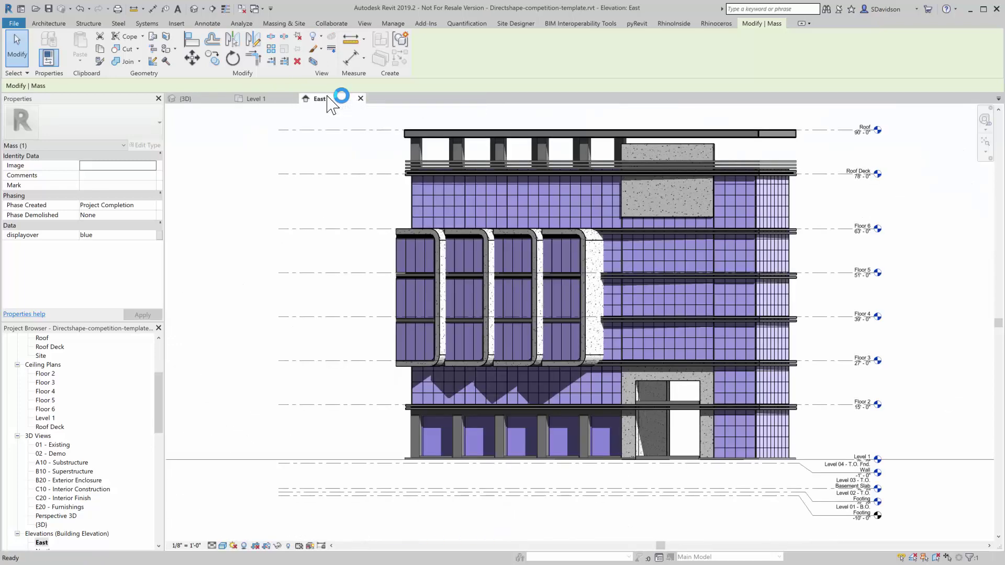